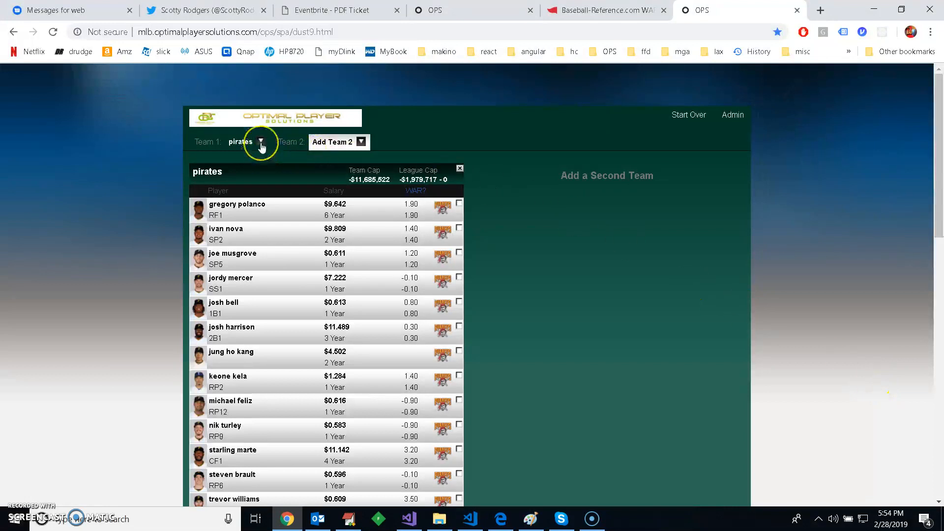
- Add the astros as the second team for a trade with the pirates
click(361, 142)
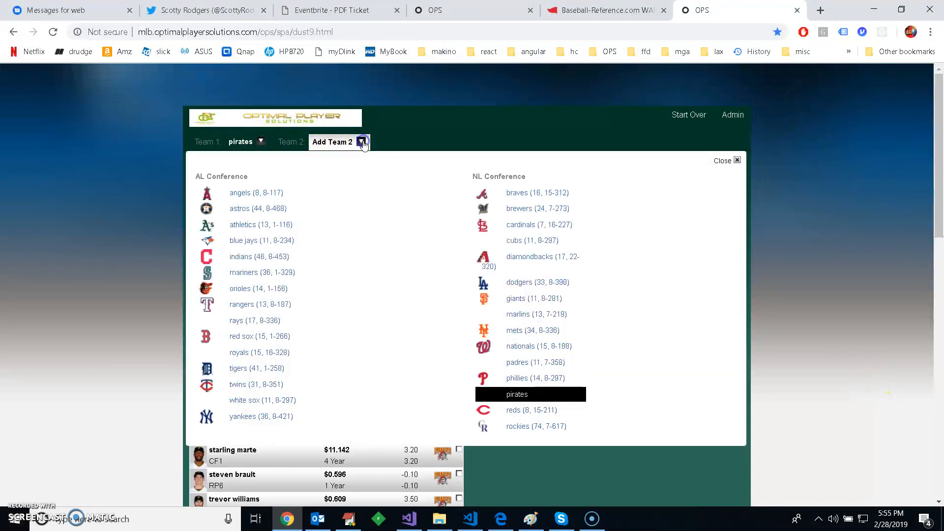
click(243, 208)
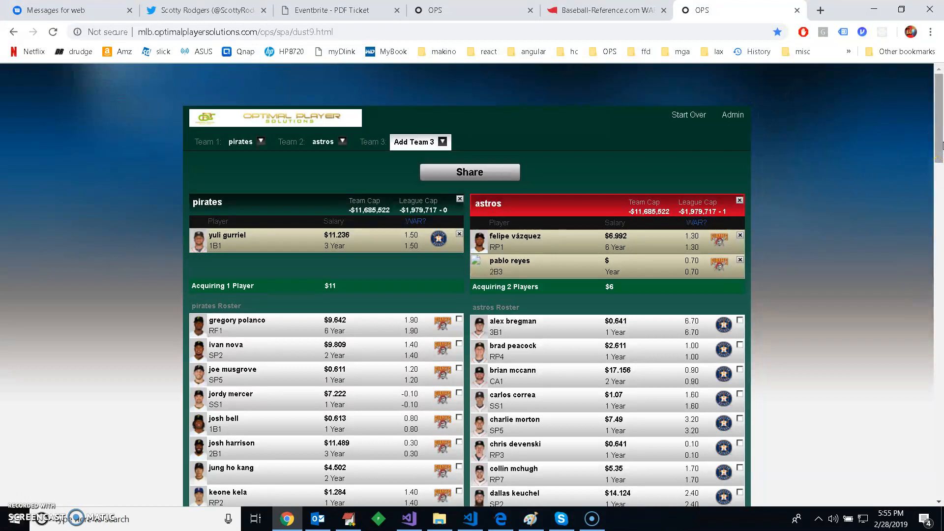
- Compare the suggested pirates–astros trades in the win-win list one after another, ending with 1b1/SS2-2B3-1B2
drag(941, 146, 871, 344)
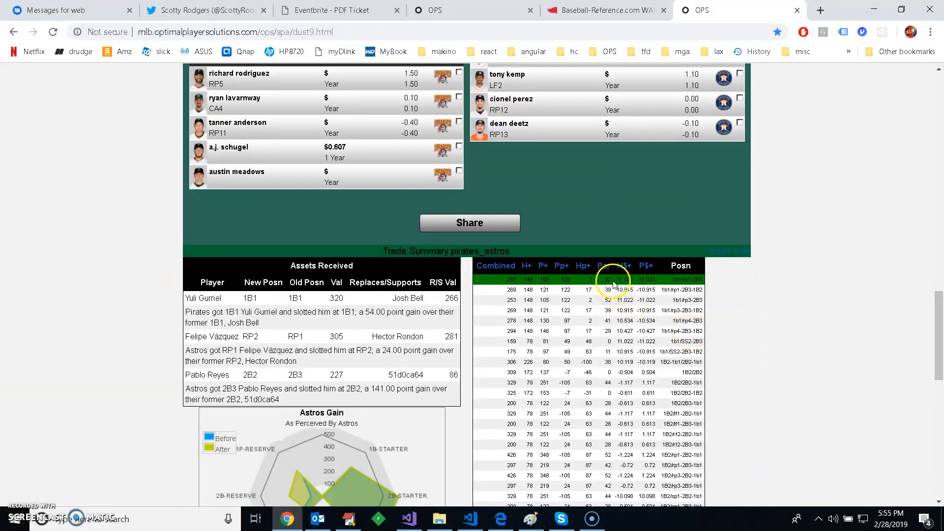
drag(935, 315, 937, 327)
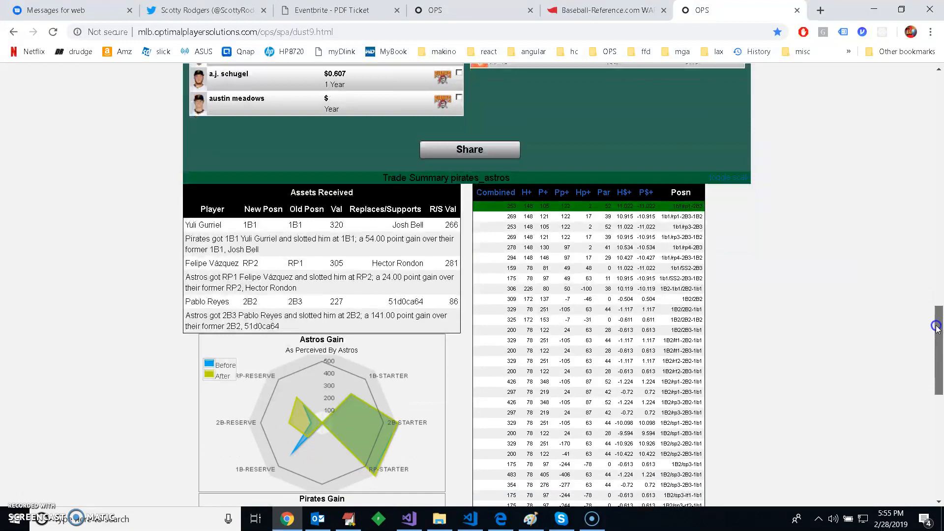
click(605, 217)
click(598, 230)
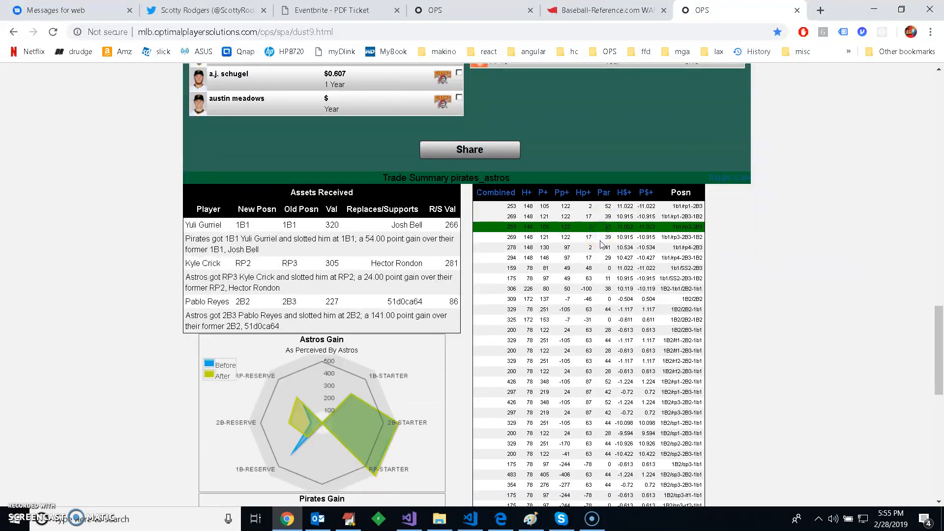
click(609, 237)
click(596, 250)
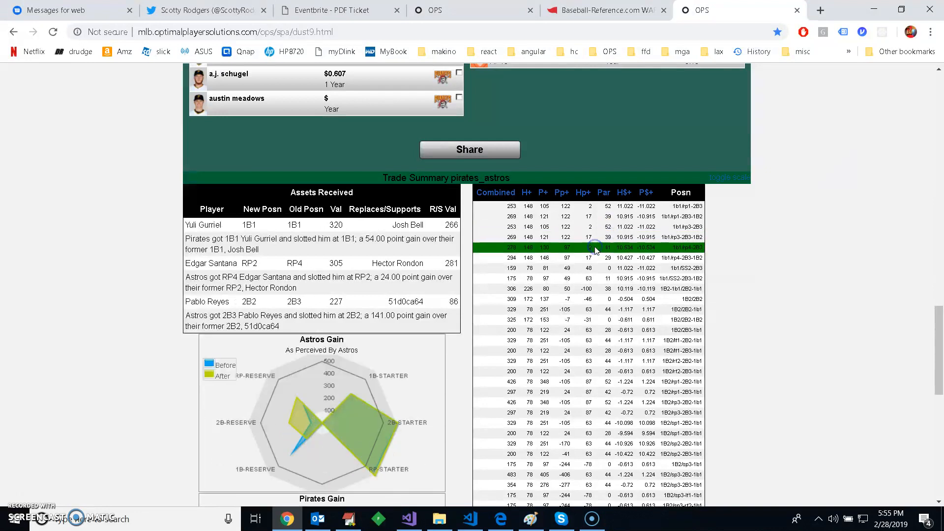
click(587, 258)
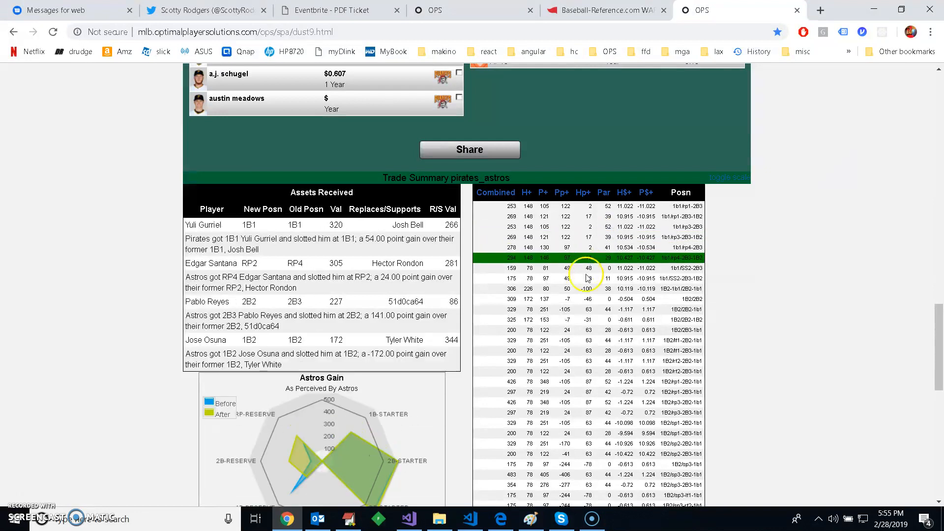
click(598, 269)
click(595, 279)
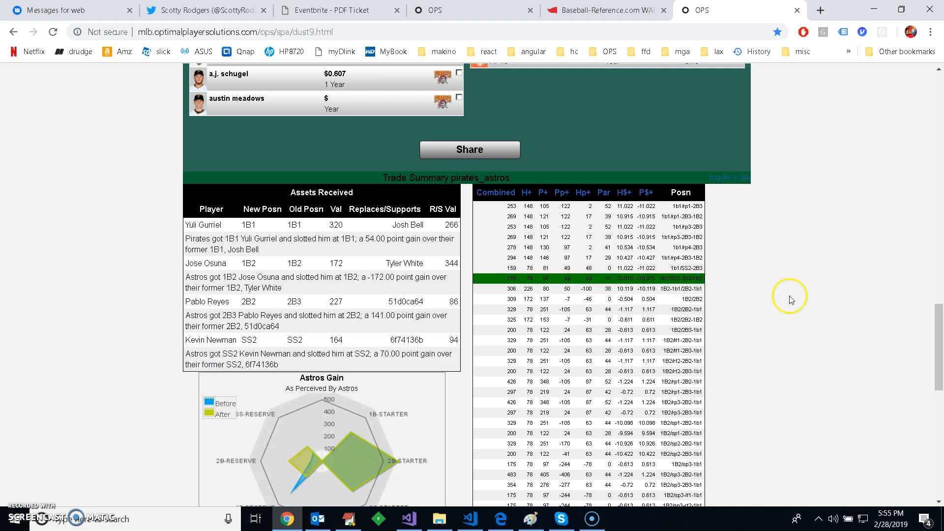
- Clear the proposed trade by removing every acquired player from both the astros and the pirates
drag(940, 330, 932, 127)
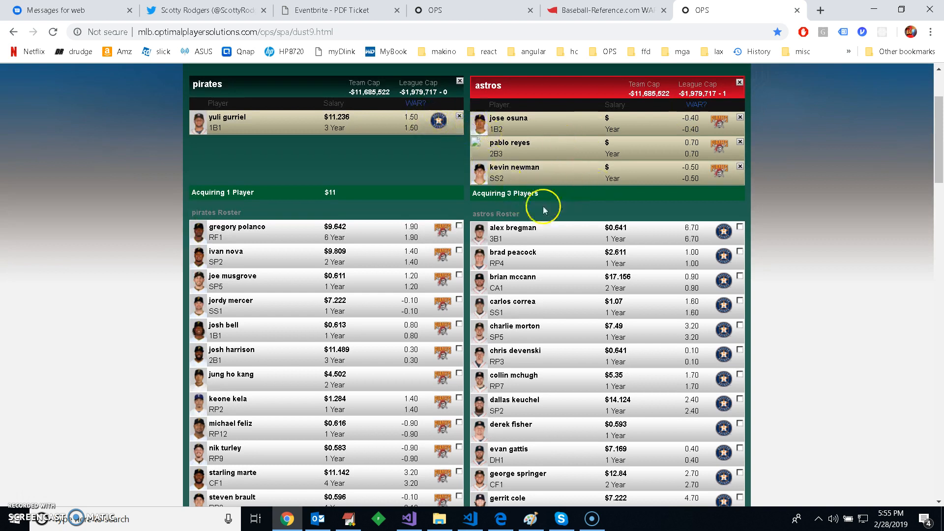
click(741, 167)
click(741, 143)
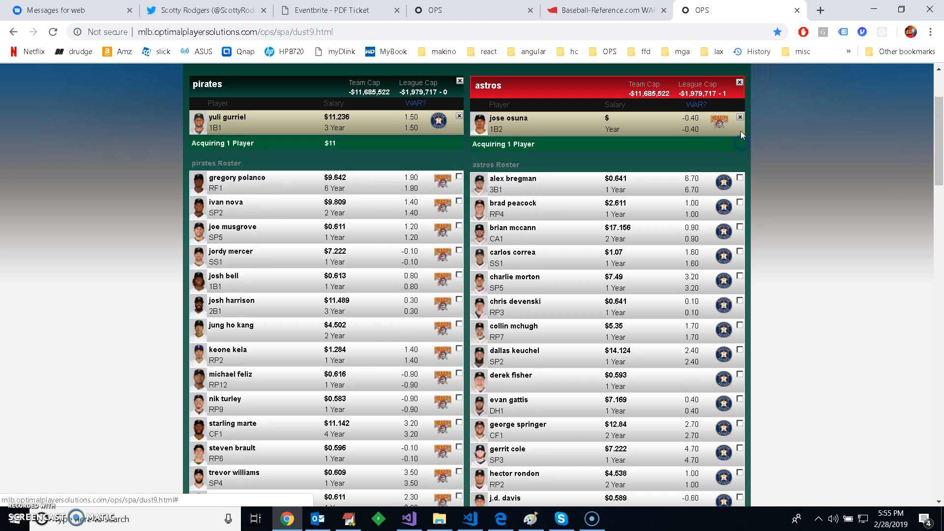
click(740, 118)
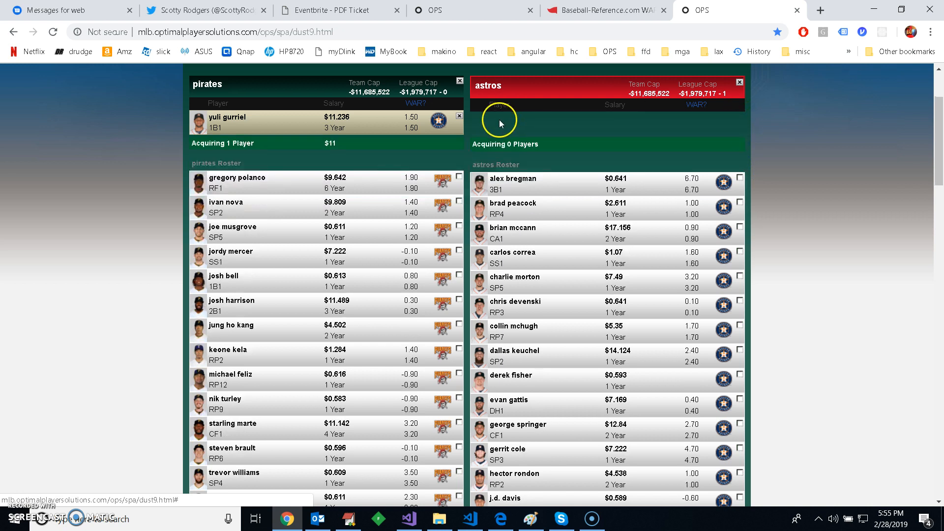
click(459, 116)
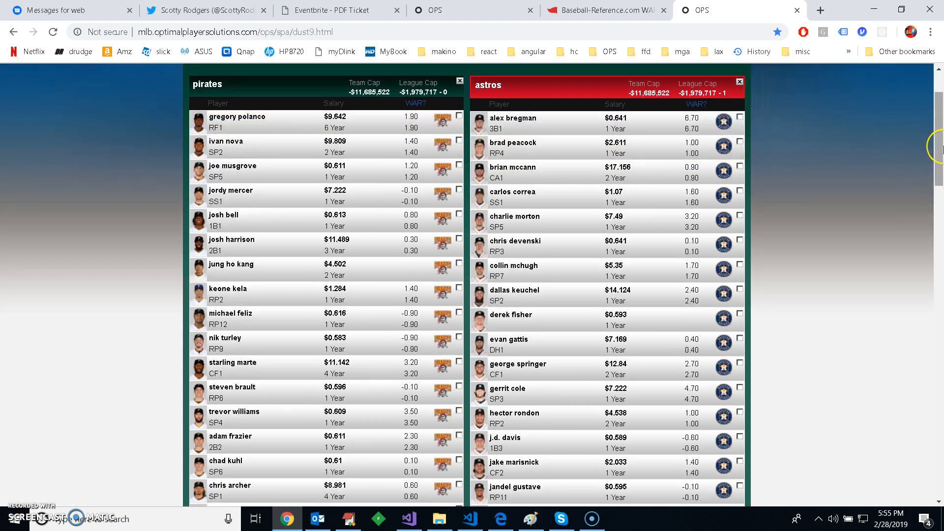
- Exclude the astros first basemen yuli gurriel, tyler white and j.d. davis from trade consideration
drag(943, 150, 941, 129)
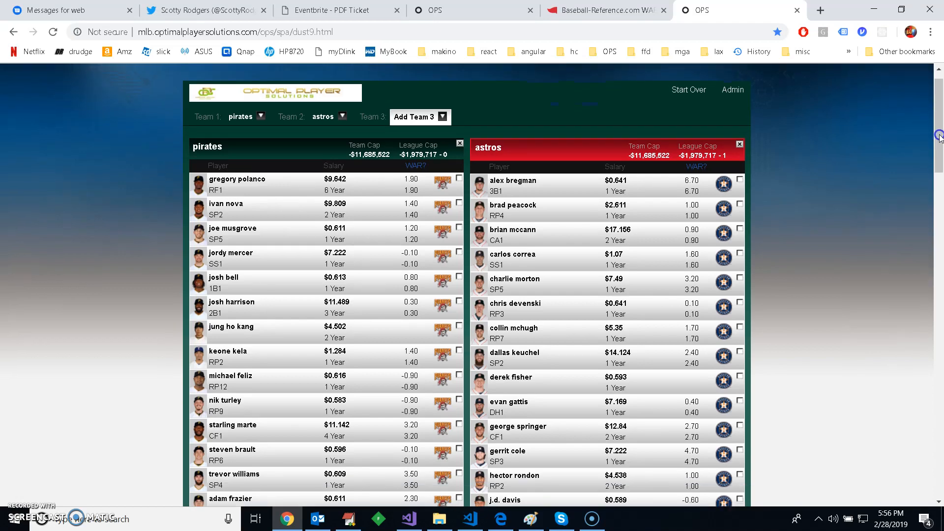
drag(941, 133, 941, 351)
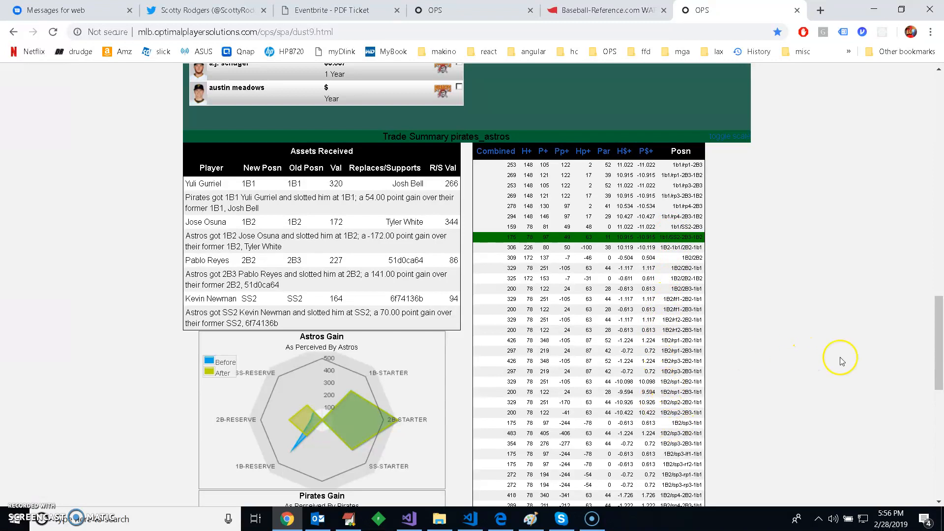
drag(941, 358, 940, 254)
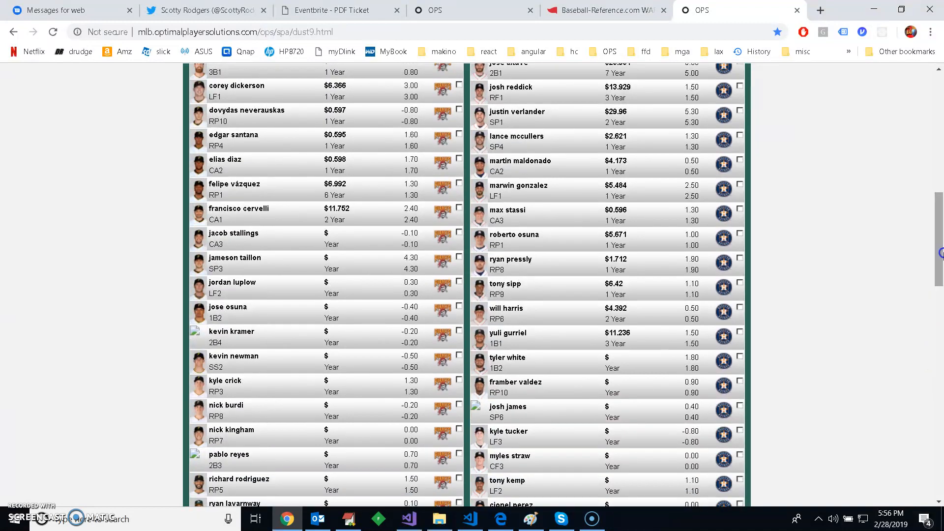
click(739, 335)
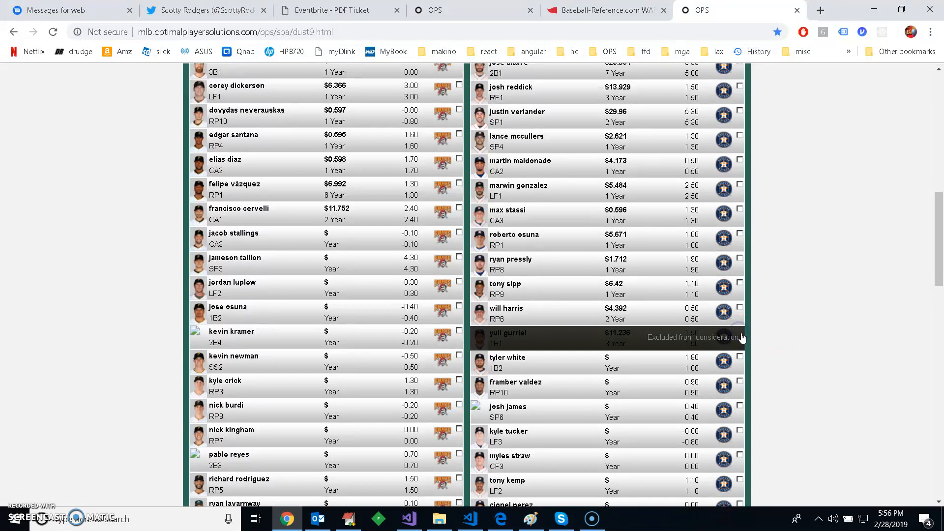
click(741, 358)
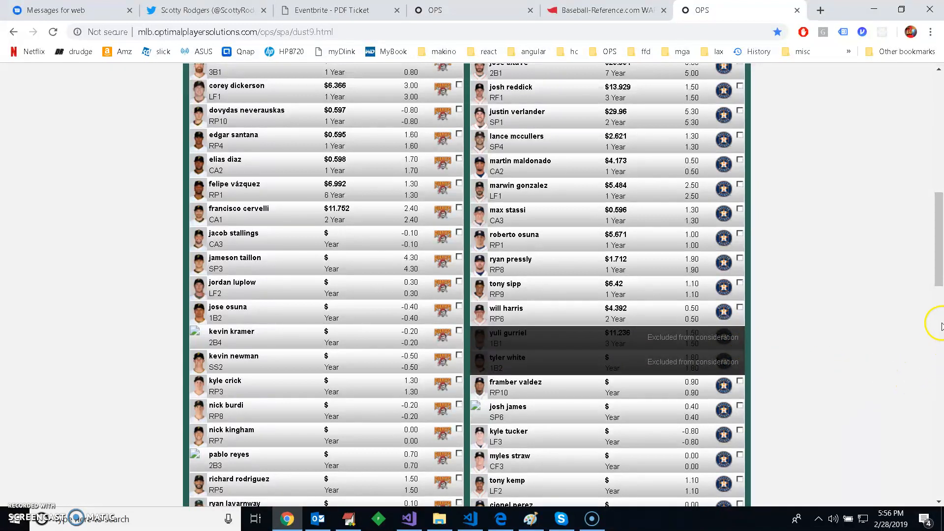
drag(941, 261, 941, 167)
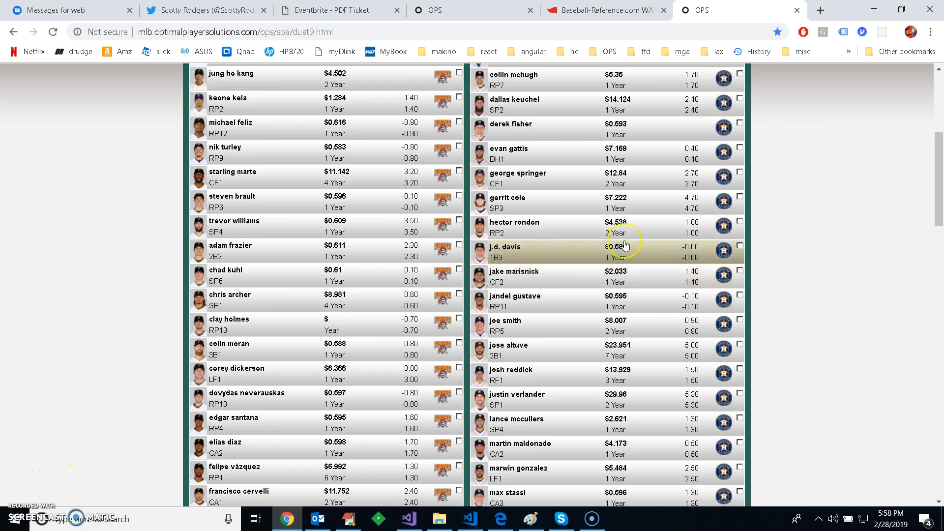
click(753, 251)
click(740, 247)
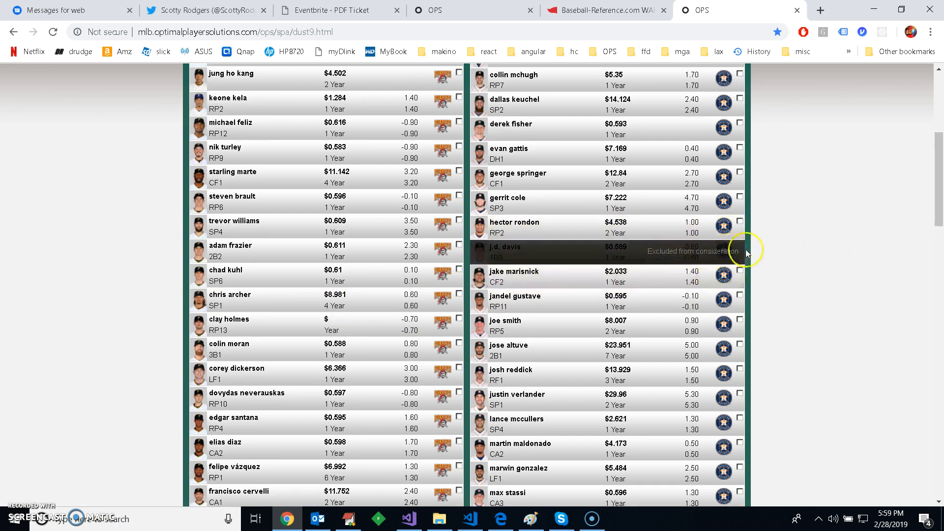
- Read the note below the win-win list, and recalculate the trades by excluding and re-including the astros' dean deetz
drag(940, 202, 919, 141)
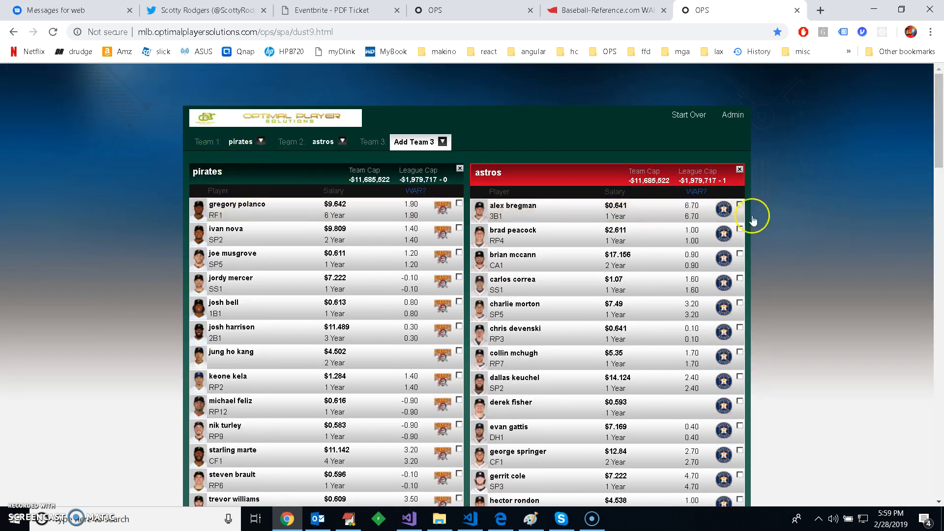
drag(938, 162, 941, 343)
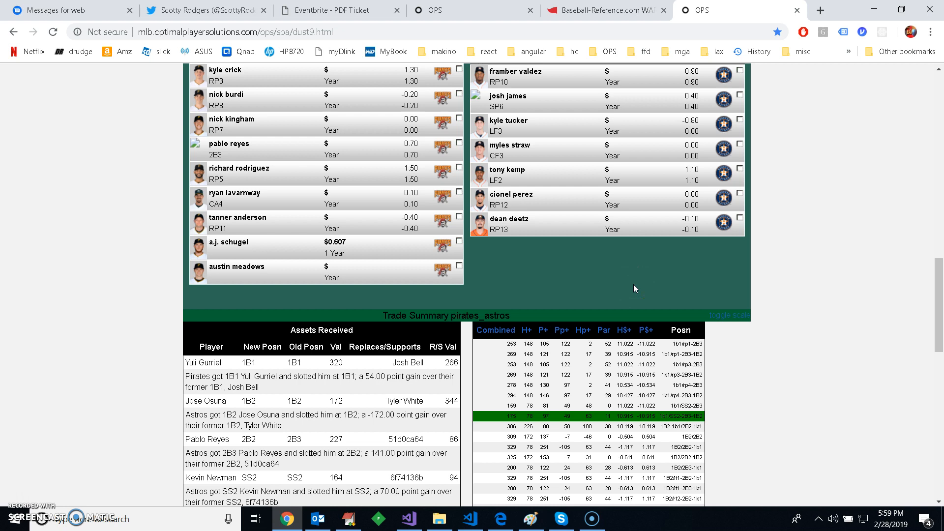
drag(939, 295, 940, 397)
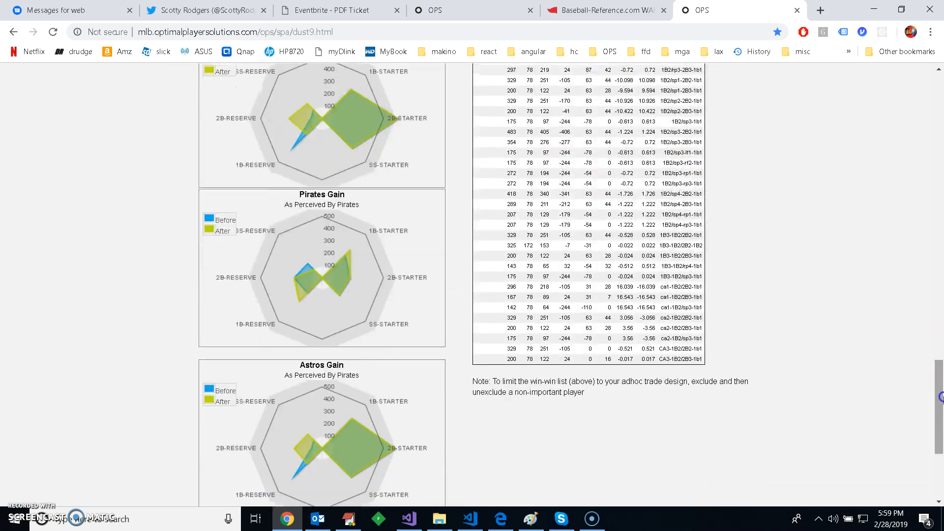
drag(596, 394, 477, 382)
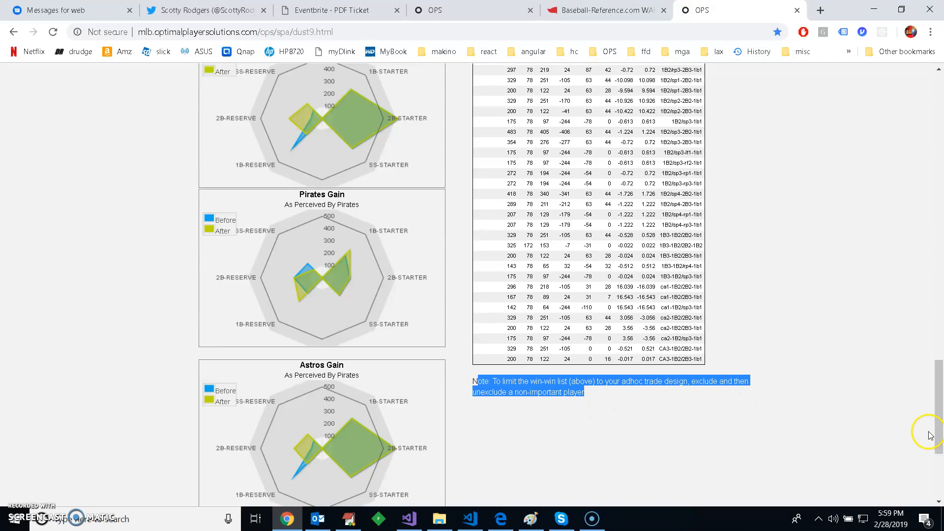
click(754, 450)
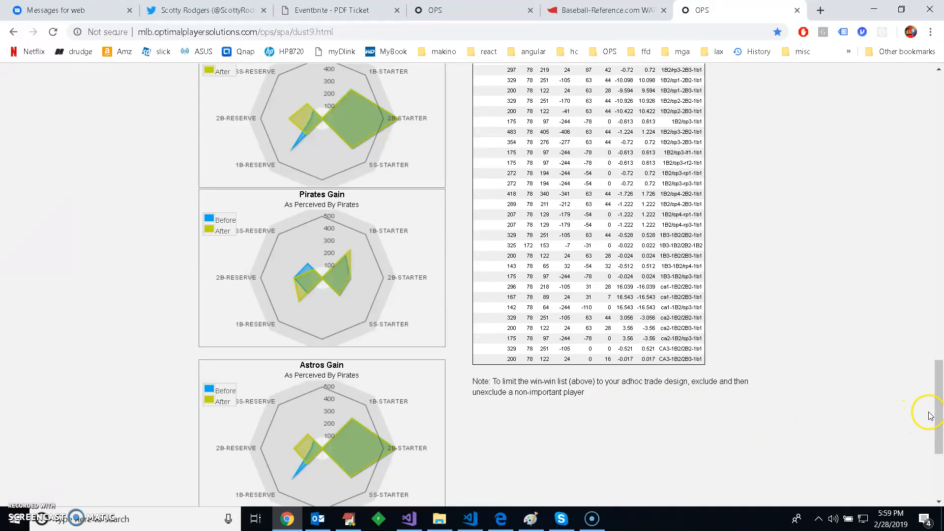
drag(937, 413, 923, 283)
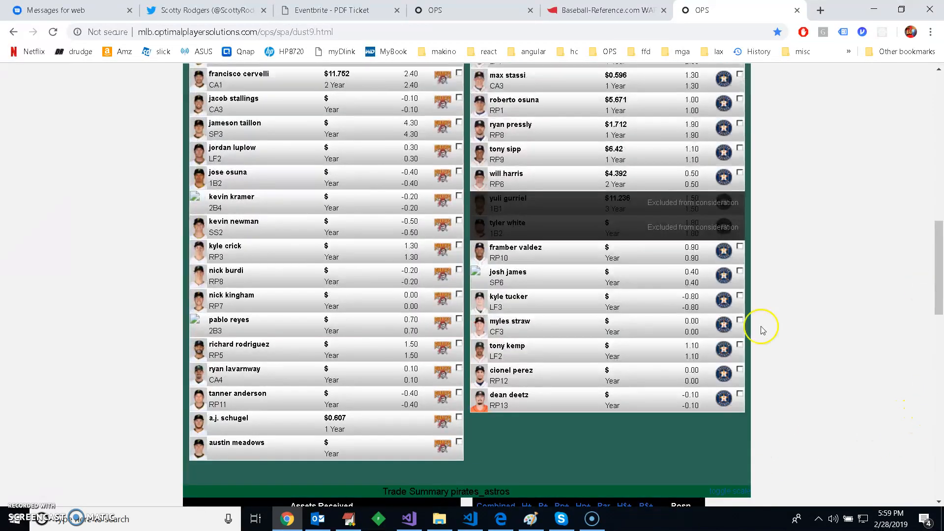
click(740, 397)
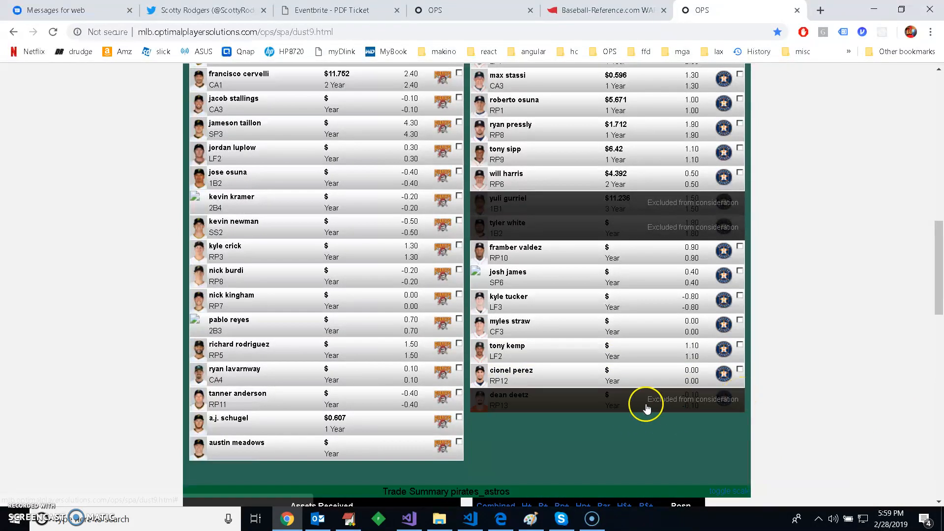
click(630, 407)
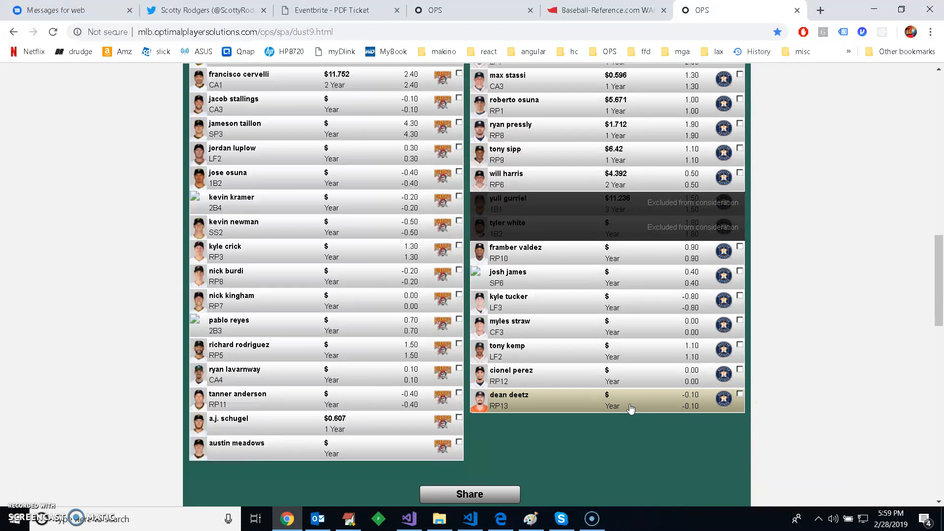
- Review the recalculated win-win list, the trade summary and the players each team acquires
drag(937, 291, 941, 378)
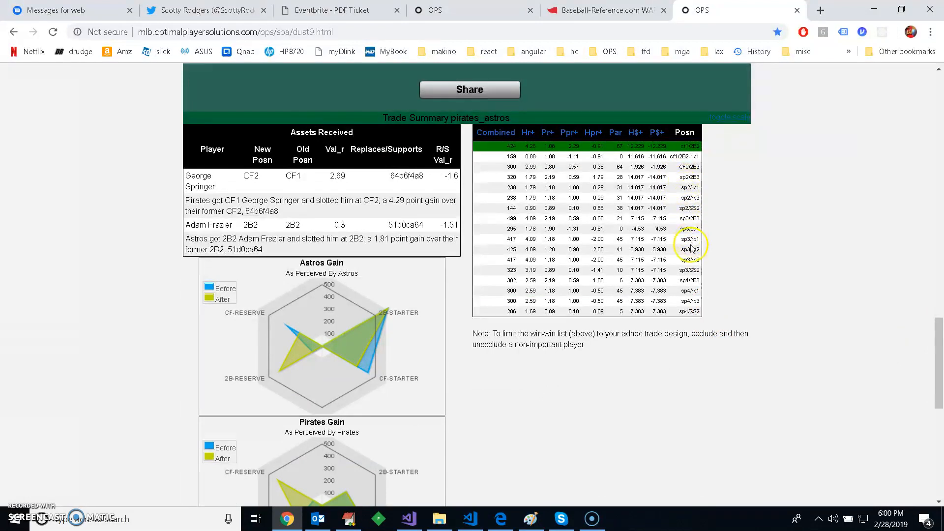
drag(702, 319, 740, 369)
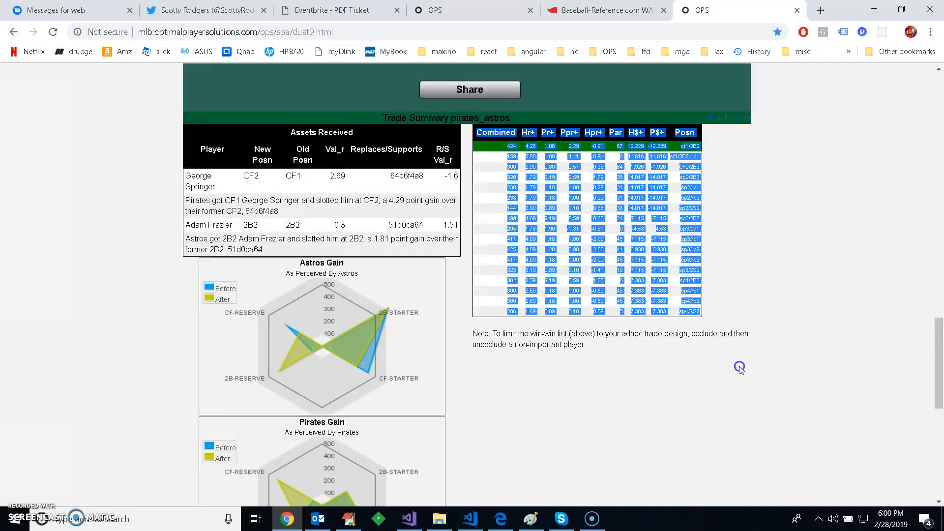
click(753, 392)
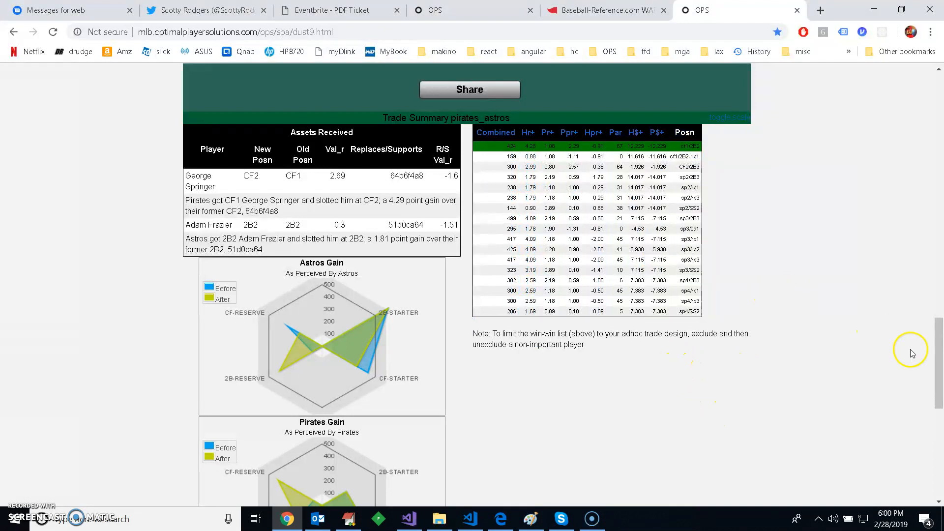
drag(939, 363, 940, 346)
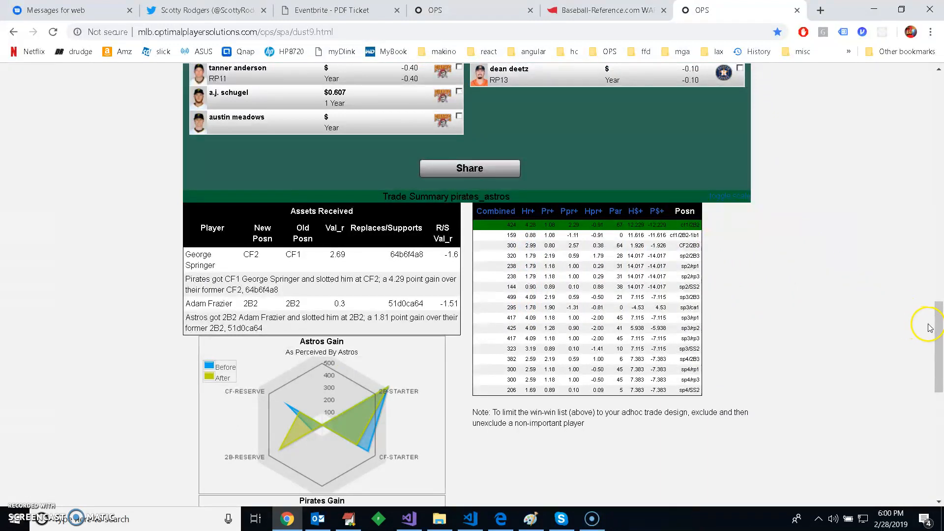
drag(939, 329, 940, 103)
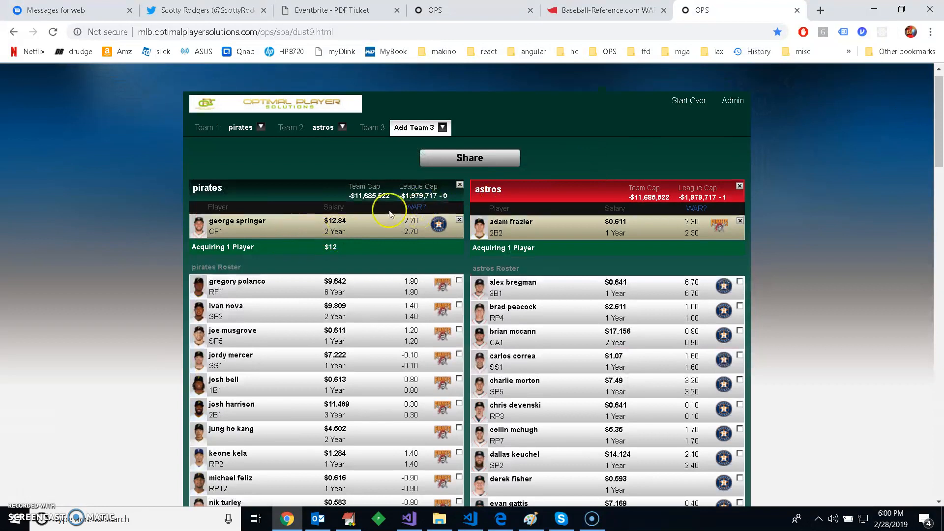
- Return tyler white to consideration on the astros roster and exclude him again
drag(939, 148, 942, 297)
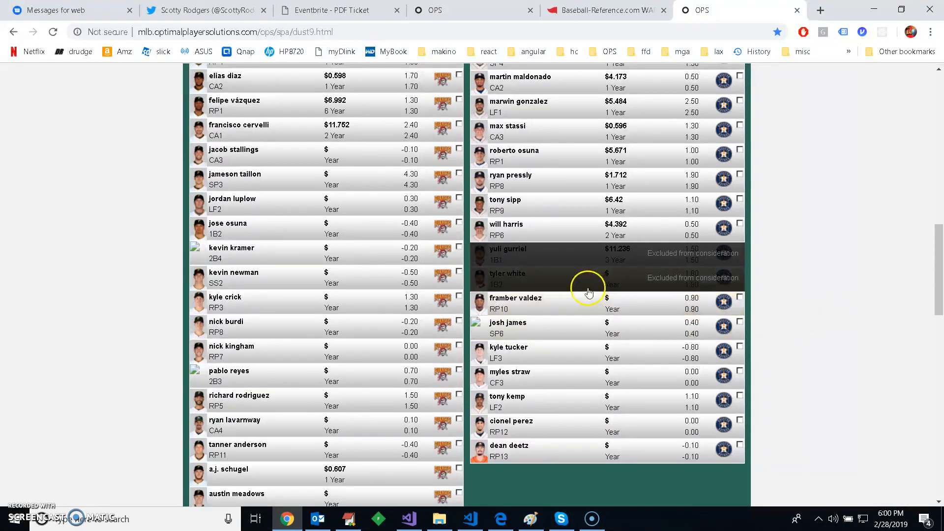
click(559, 285)
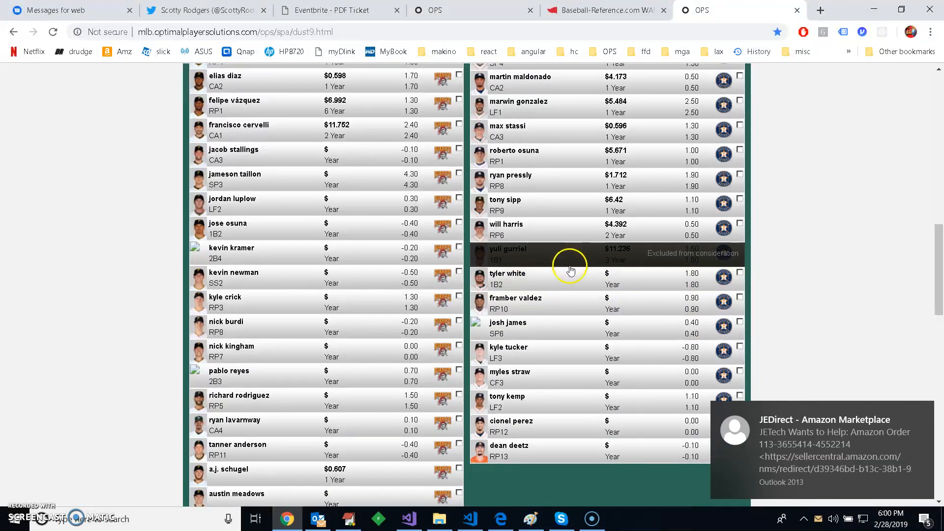
click(739, 275)
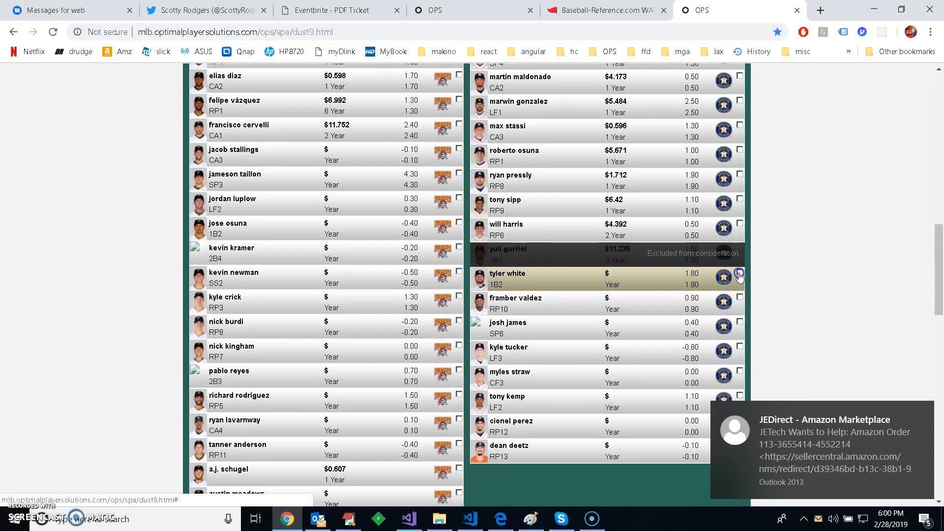
- Remove george springer from the pirates' acquired players and adam frazier from the astros' acquired players
drag(937, 309, 937, 142)
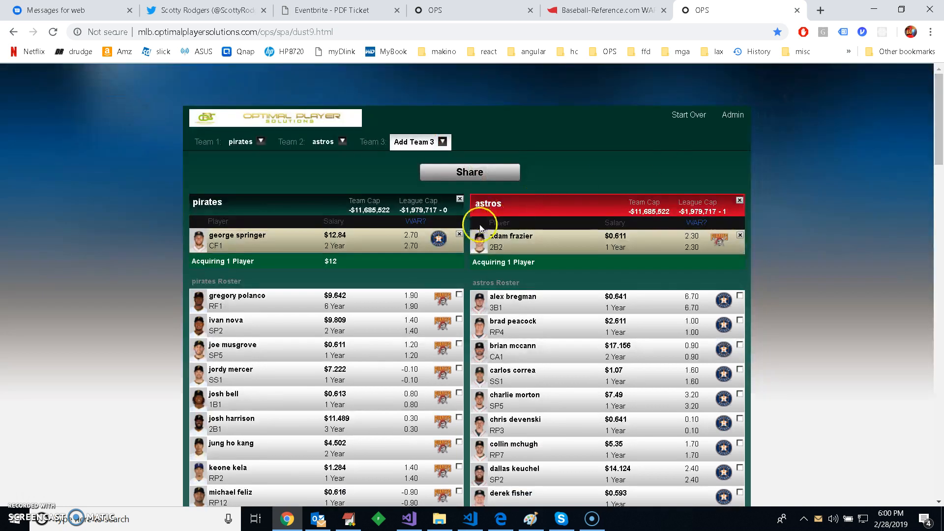
click(459, 236)
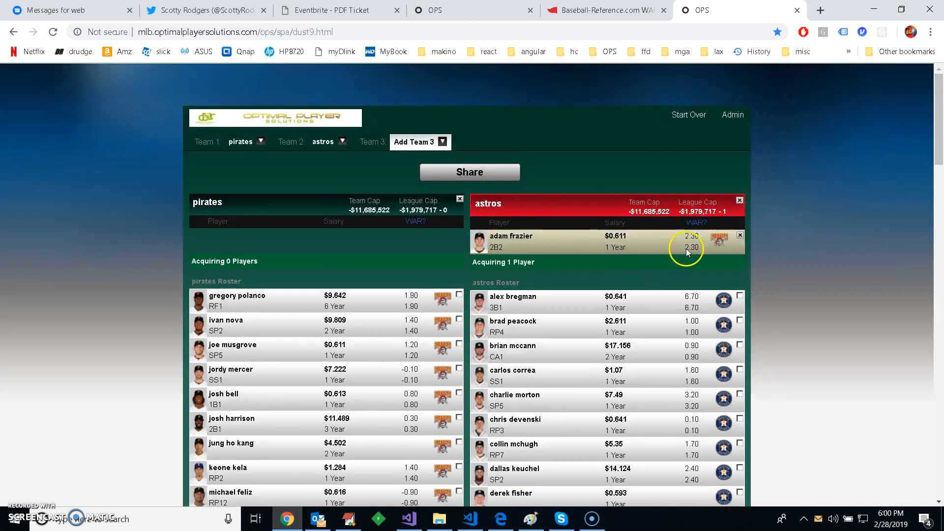
click(741, 238)
- Exclude and re-include the astros' dean deetz to recalculate the win-win list with no players selected, and review the resulting trades
drag(937, 143, 941, 315)
click(740, 309)
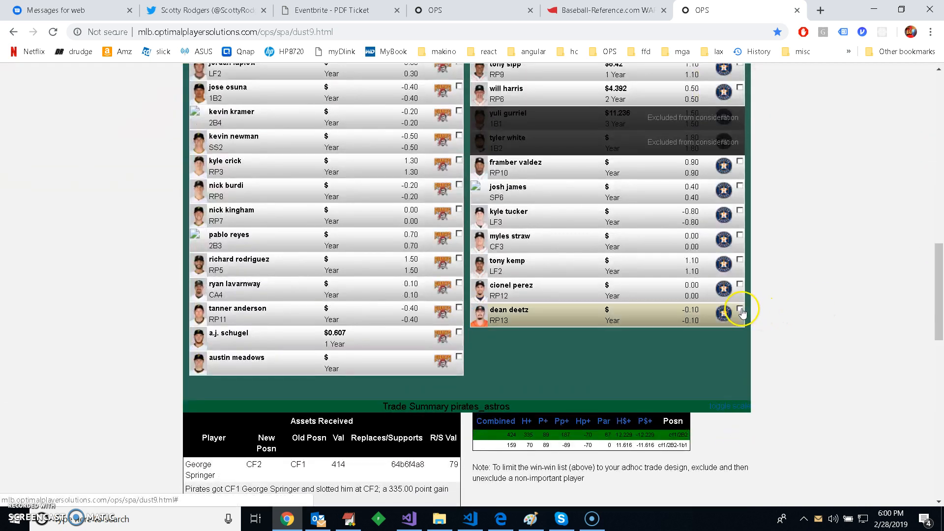
click(618, 320)
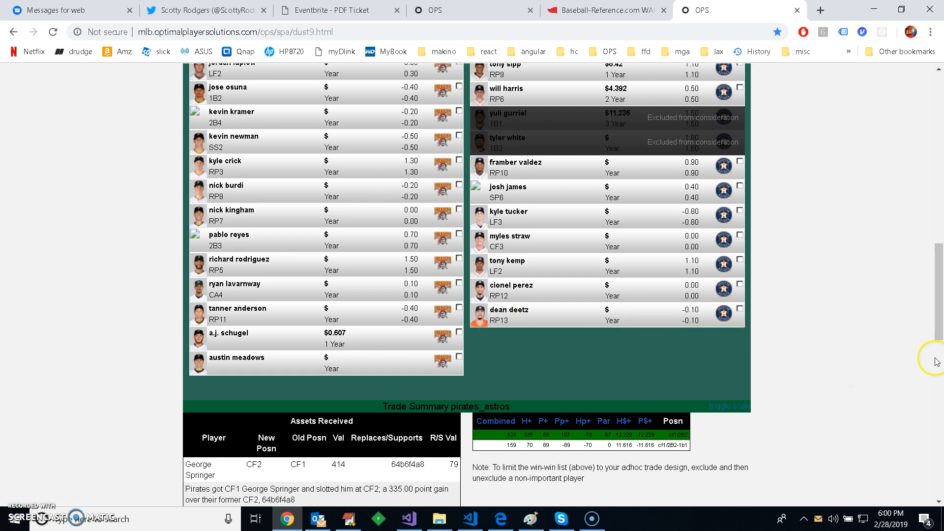
drag(937, 334, 938, 394)
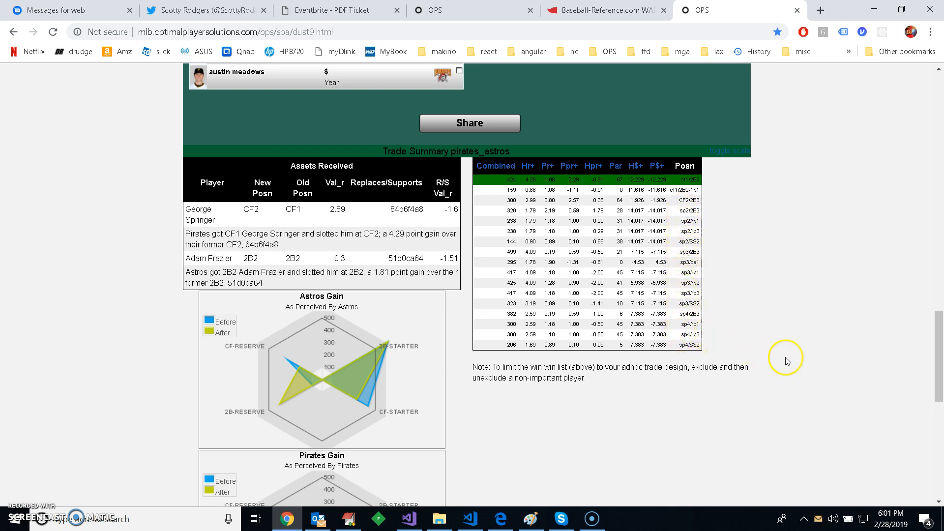
- Clear the loaded trade by taking adam frazier off the astros' side and george springer off the pirates' side
drag(939, 372, 813, 145)
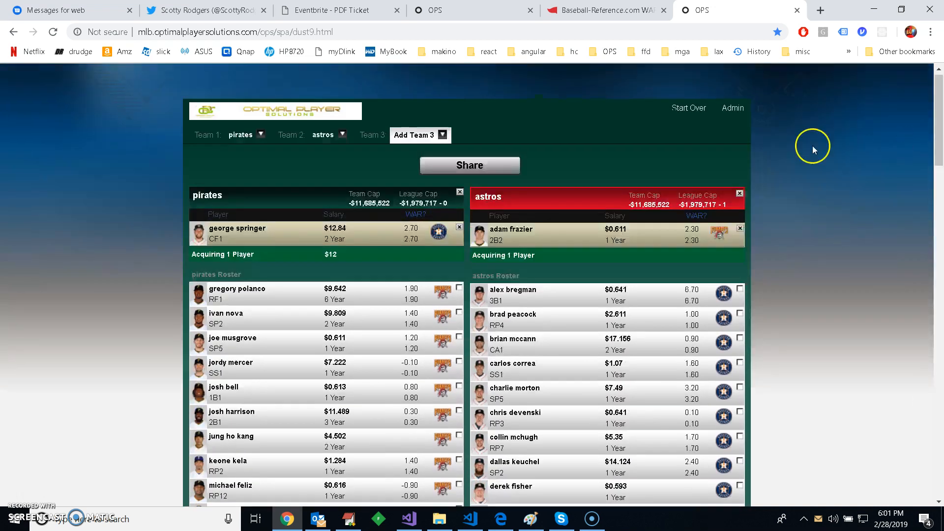
click(741, 229)
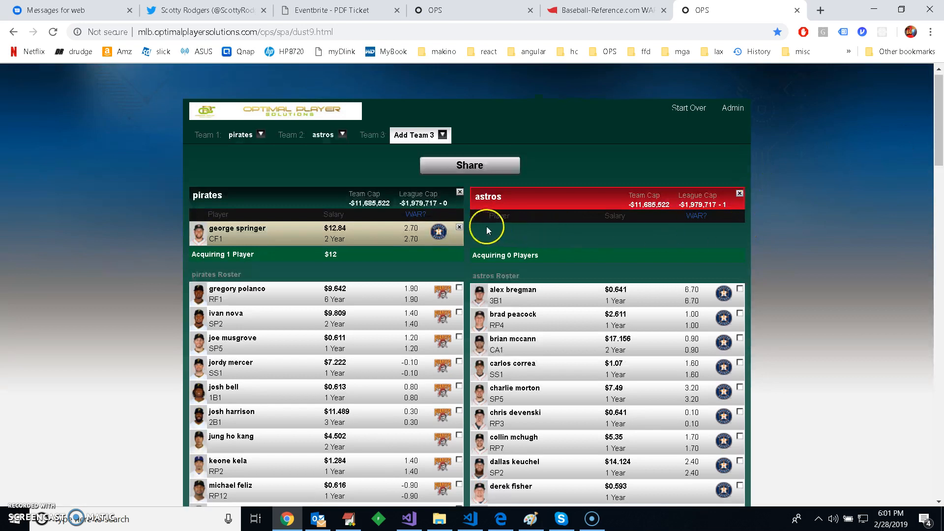
click(460, 229)
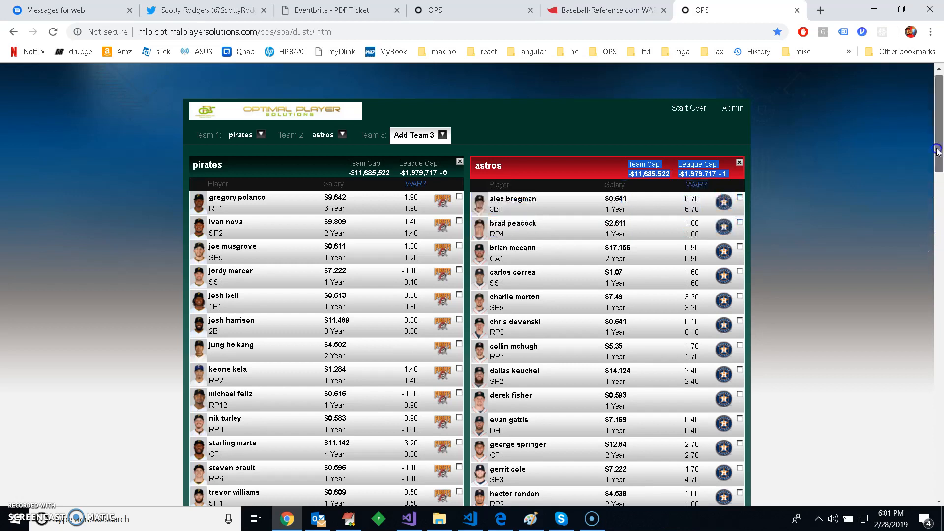
- Add the astros pitchers dallas keuchel and gerrit cole to the trade as acquisitions for the pirates
click(940, 227)
drag(940, 228, 941, 269)
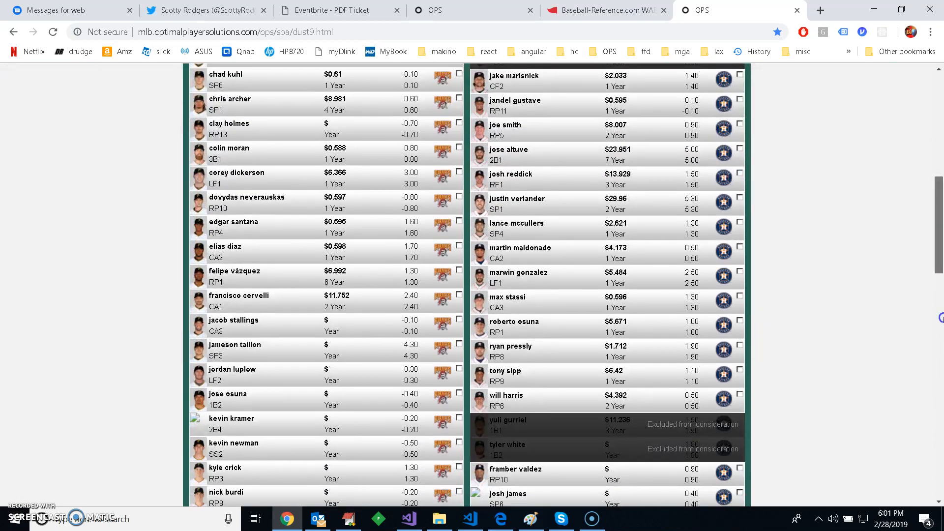
click(940, 171)
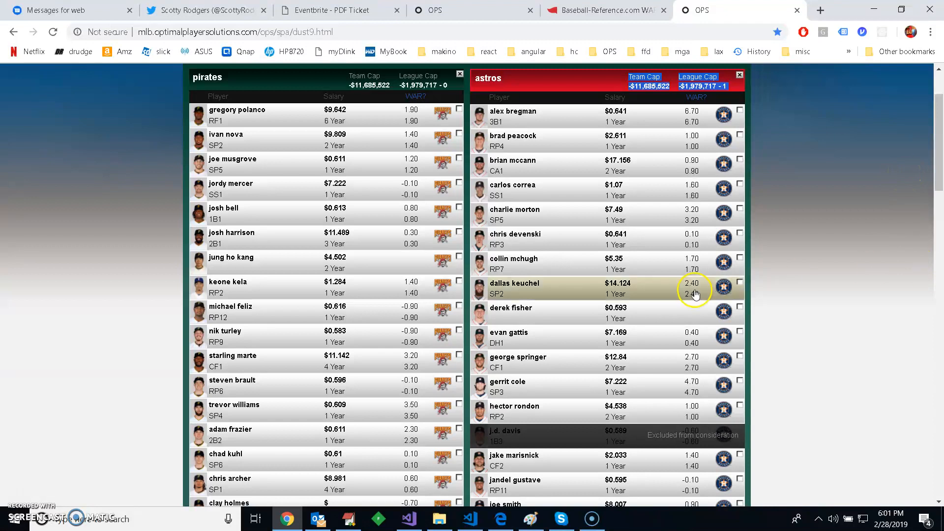
click(574, 290)
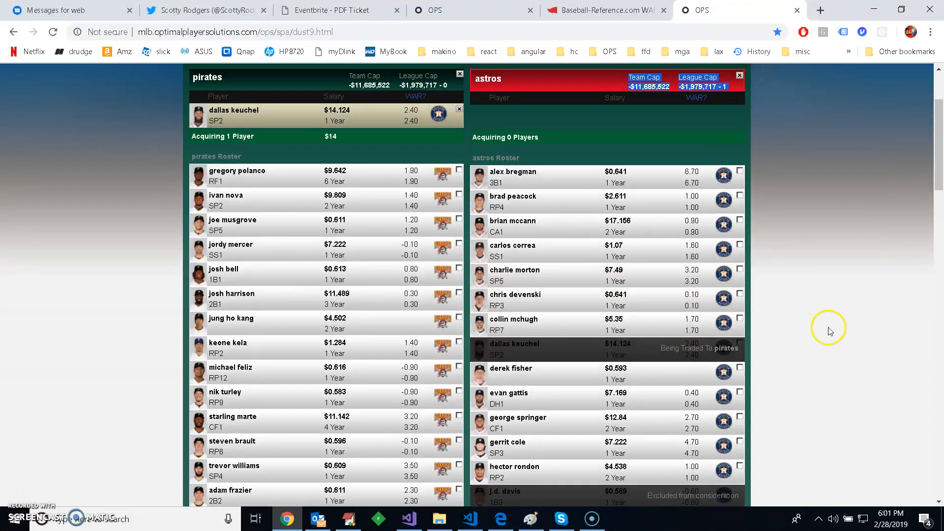
drag(937, 173, 941, 224)
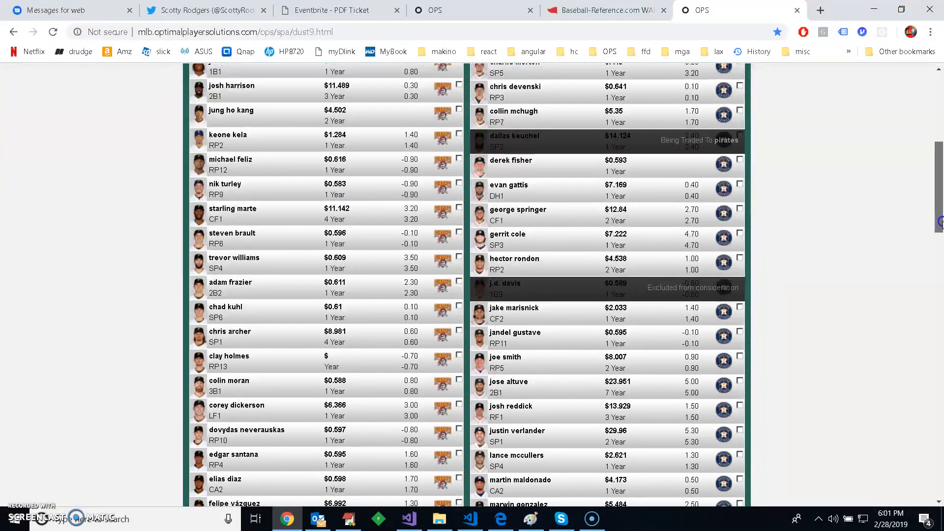
click(931, 251)
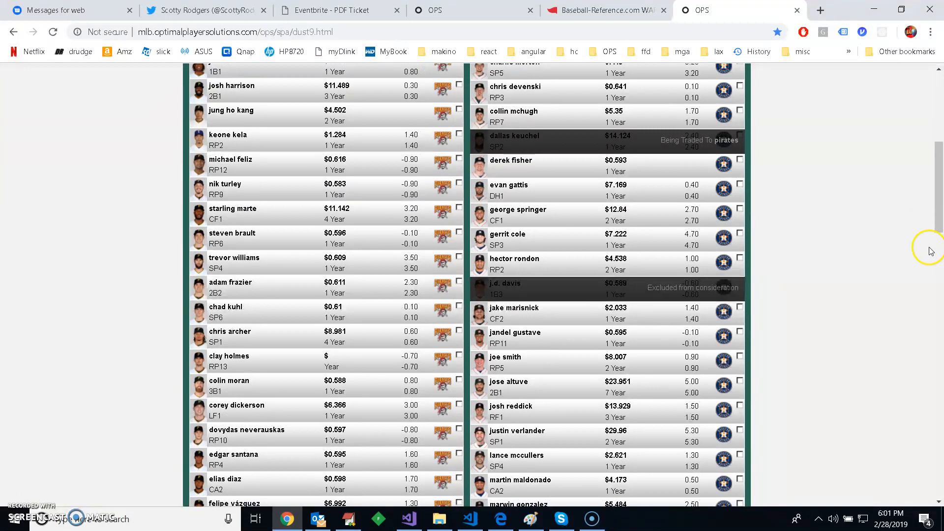
click(589, 239)
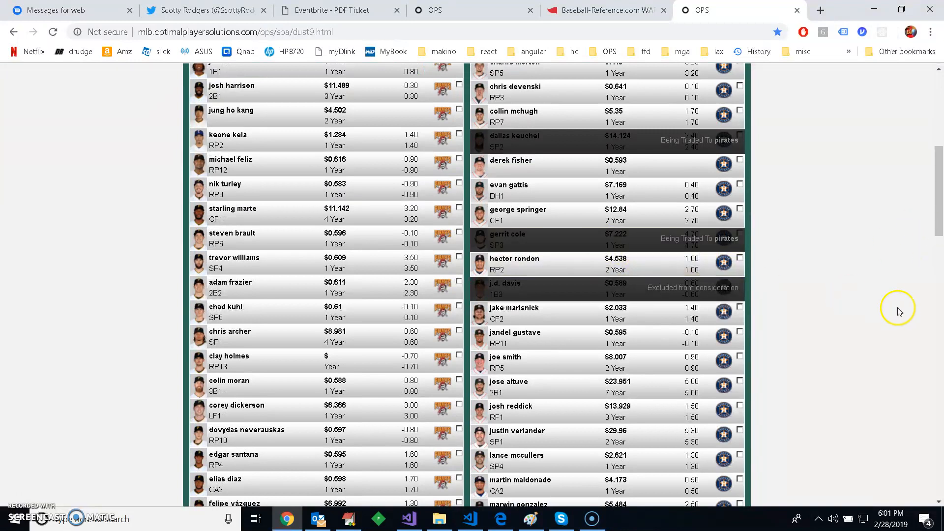
- Try to limit the win-win list to trades with both selected pitchers by excluding and re-including dean deetz, and dismiss the alert
drag(936, 217, 940, 330)
click(740, 266)
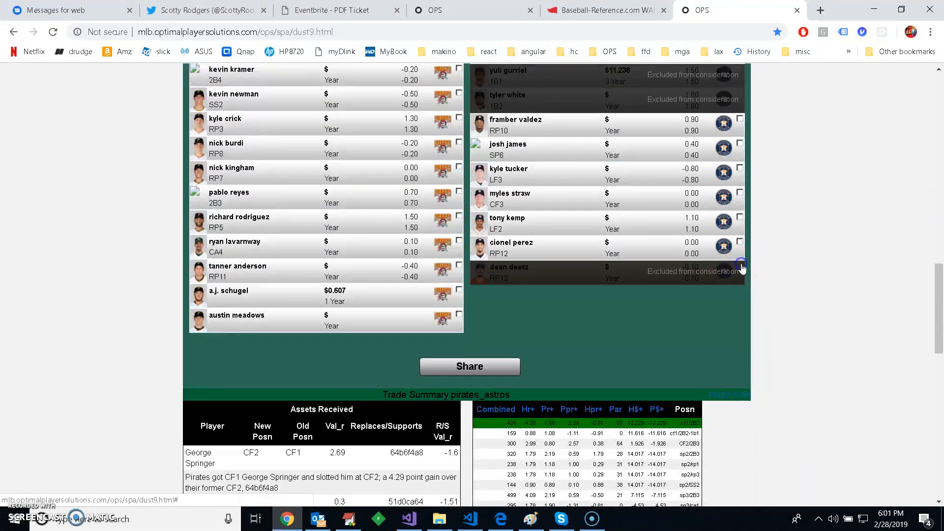
click(559, 276)
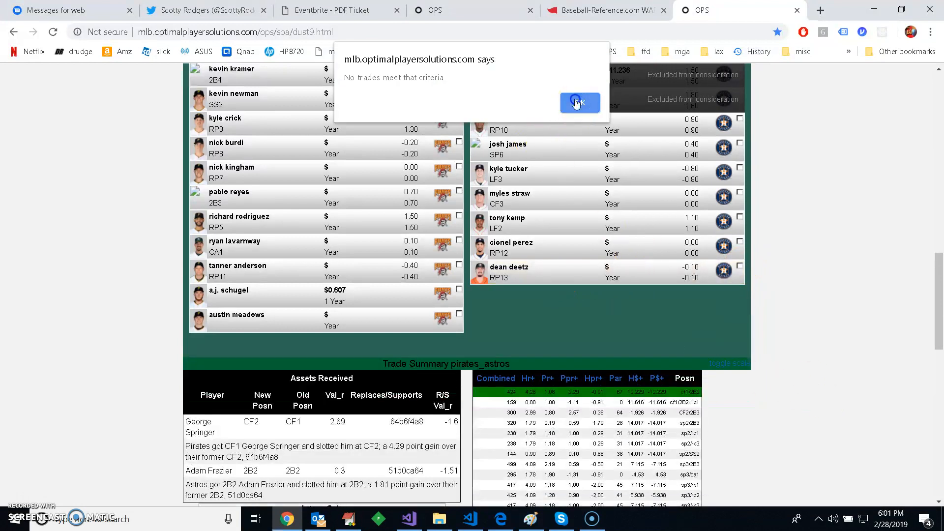
click(579, 101)
- Load the sp3#rp1 trade from the win-win list and review the players each team acquires
drag(938, 309, 938, 353)
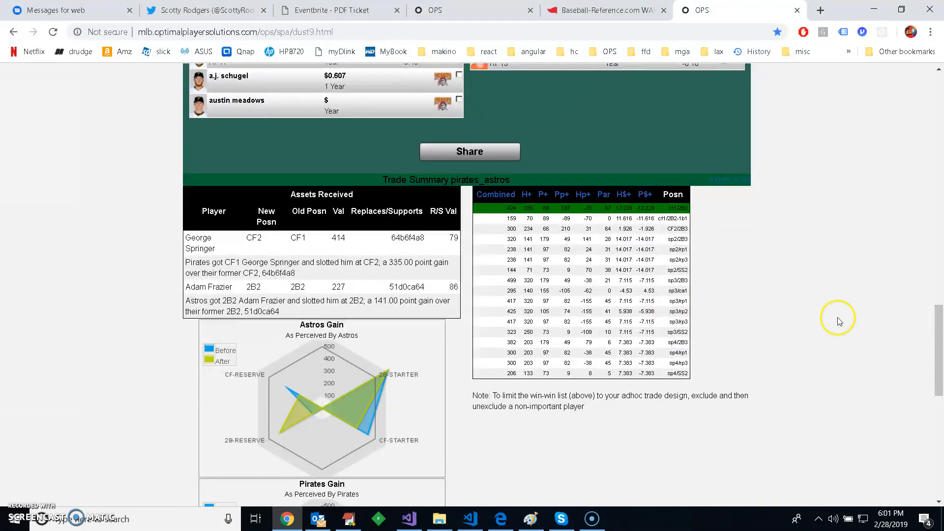
click(673, 301)
drag(940, 374, 941, 145)
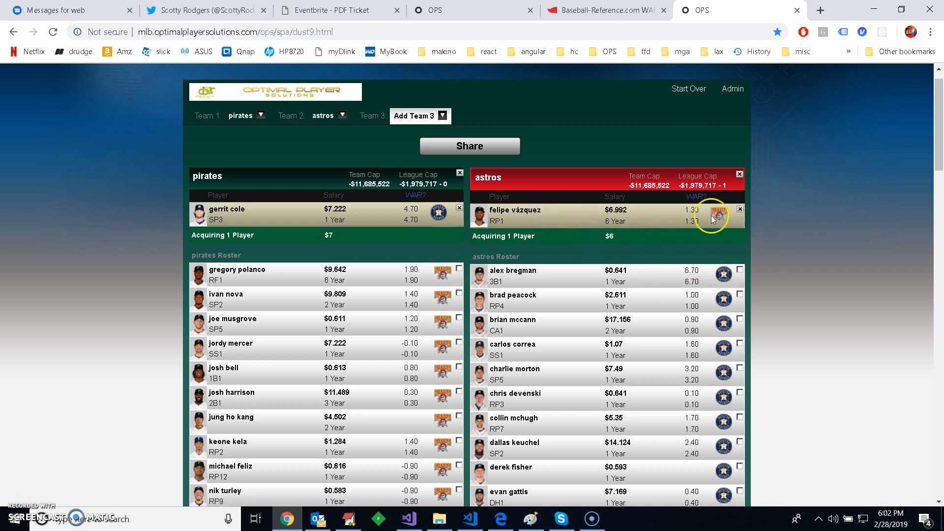
- Clear gerrit cole and felipe vázquez from the loaded trade, and offer only the pirates' felipe vázquez to the astros
click(459, 210)
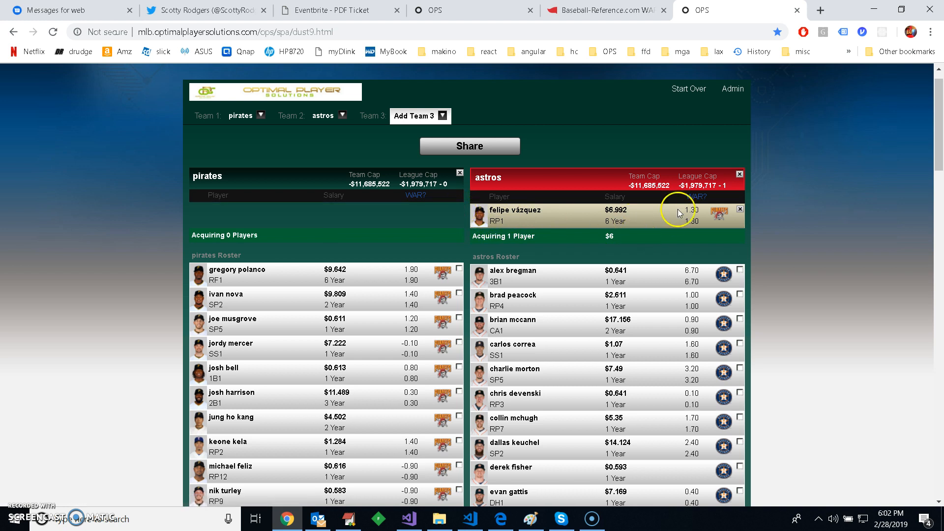
click(741, 211)
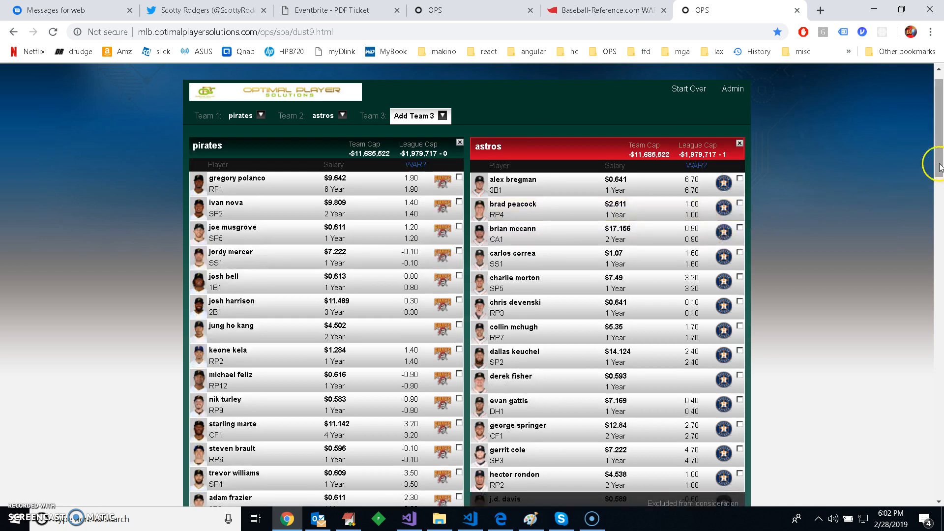
drag(940, 168, 940, 217)
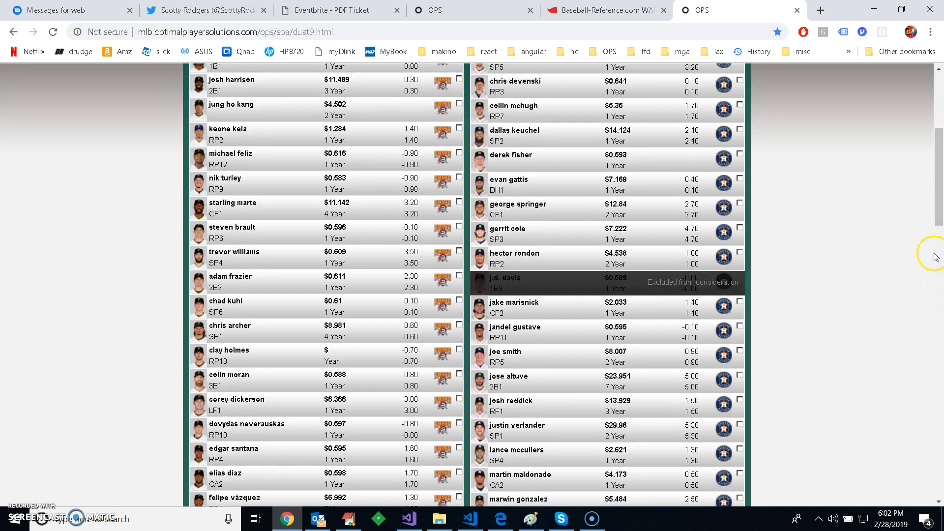
drag(941, 228, 940, 276)
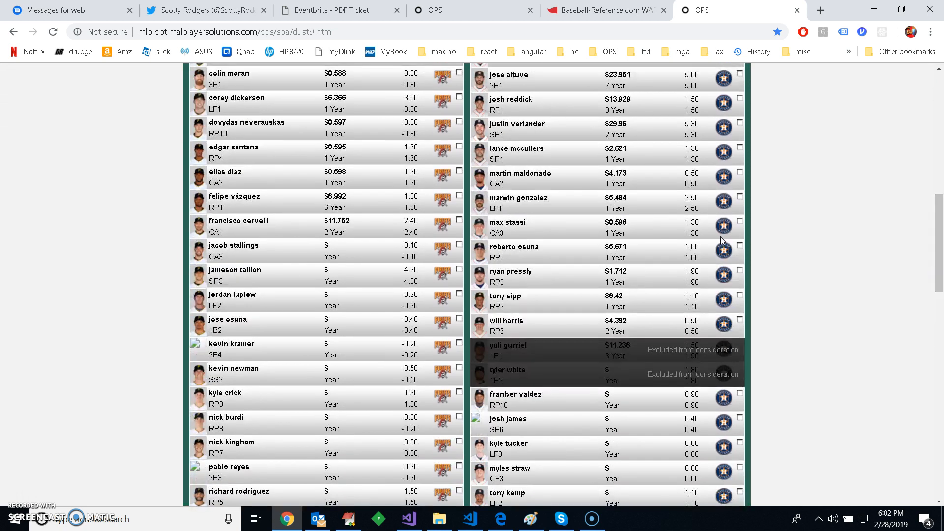
click(288, 204)
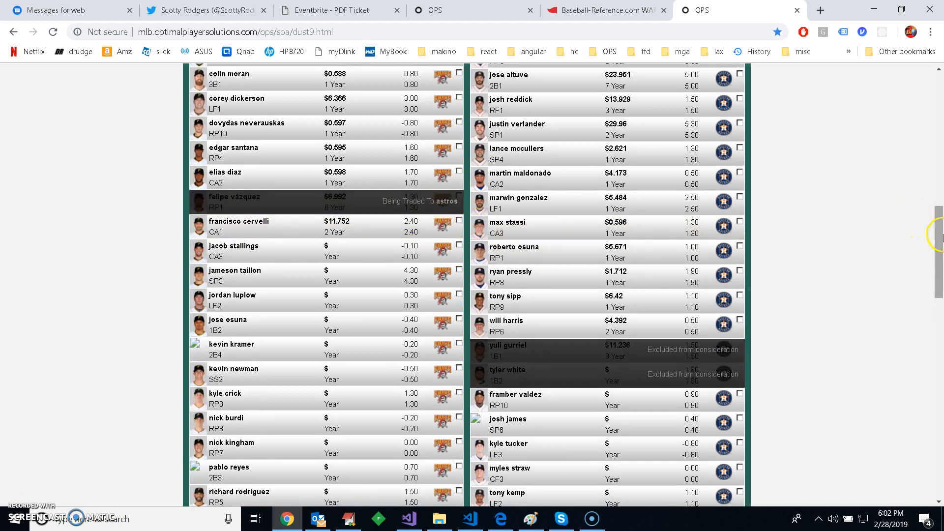
- Limit the win-win list to trades involving felipe vázquez by excluding and re-including dean deetz, and toggle the list's value scale
drag(941, 243, 940, 316)
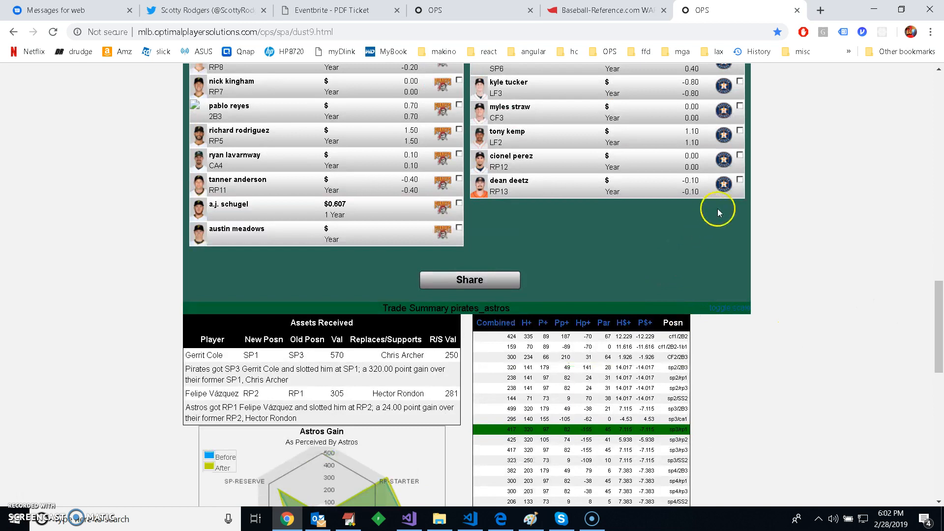
click(739, 180)
click(647, 186)
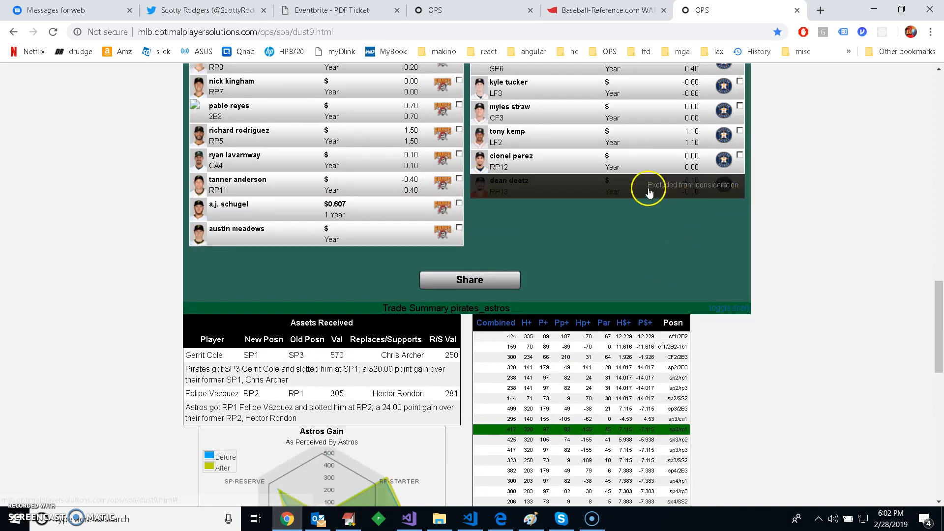
click(726, 309)
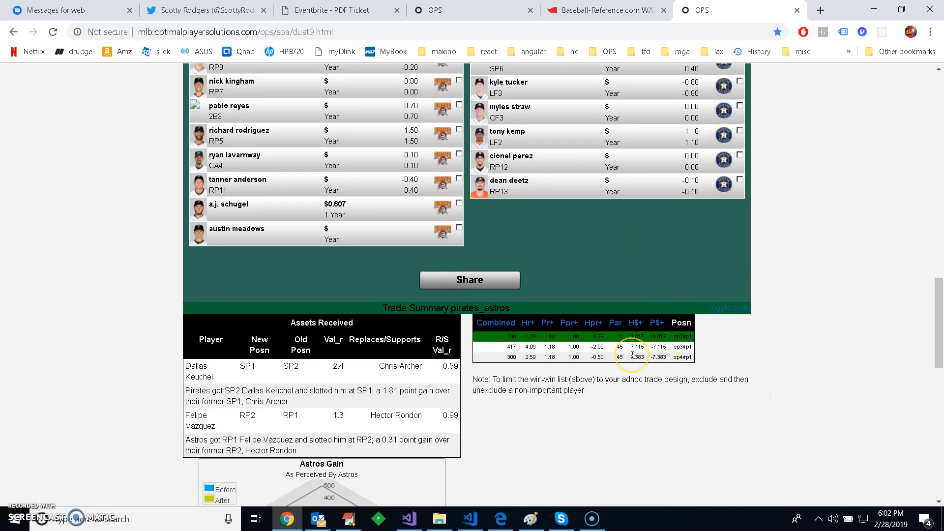
- Compare the sp3#rp1, sp4#rp1 and sp2#rp1 trades in the win-win list, and review the players acquired in the last one
drag(940, 349, 941, 274)
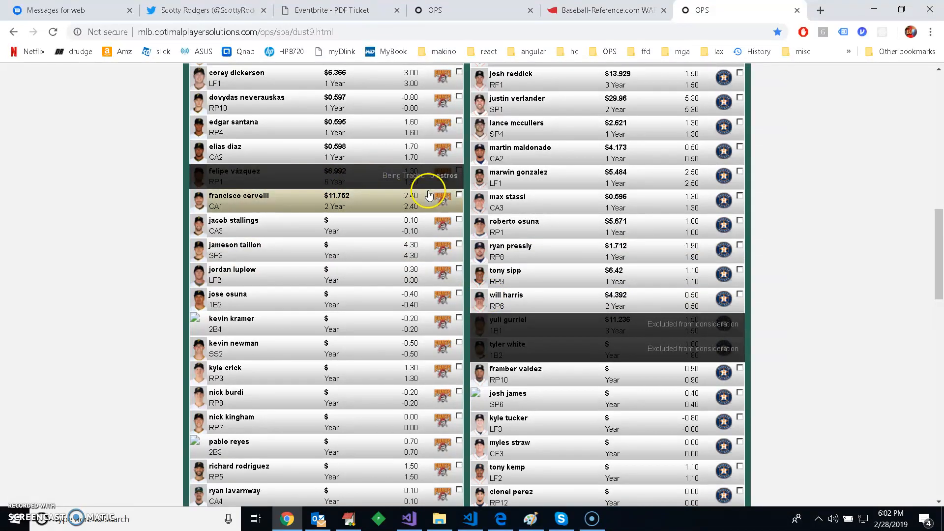
drag(937, 241, 934, 314)
click(662, 331)
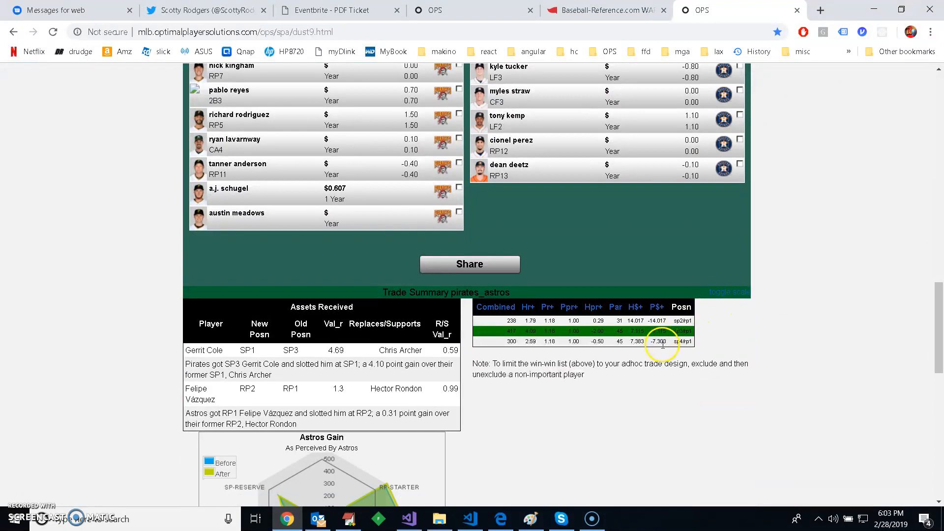
click(663, 342)
click(935, 345)
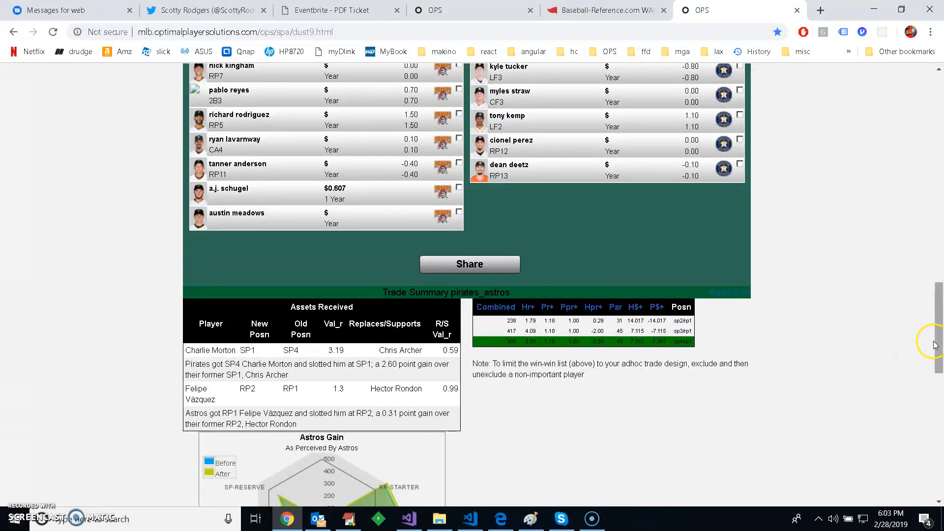
mouse_move(939, 344)
mouse_down()
mouse_move(904, 143)
mouse_move(936, 327)
mouse_up()
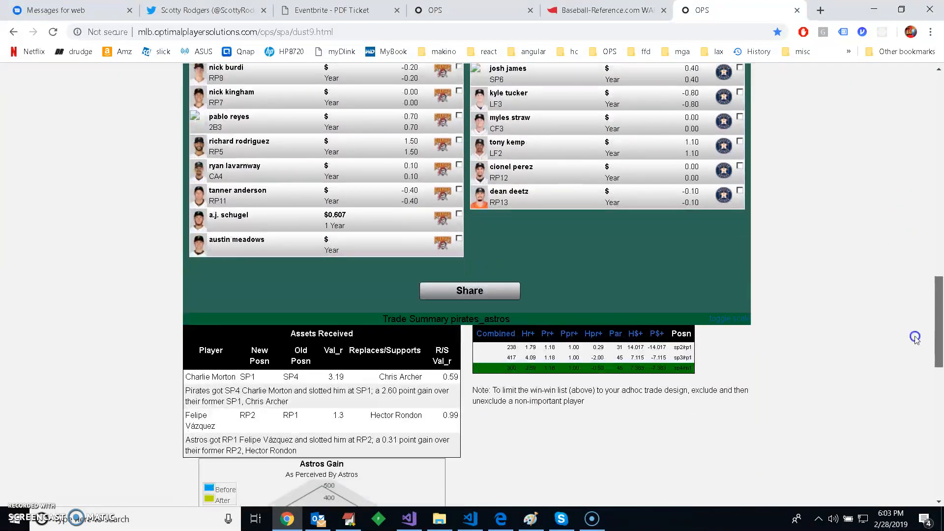
click(630, 362)
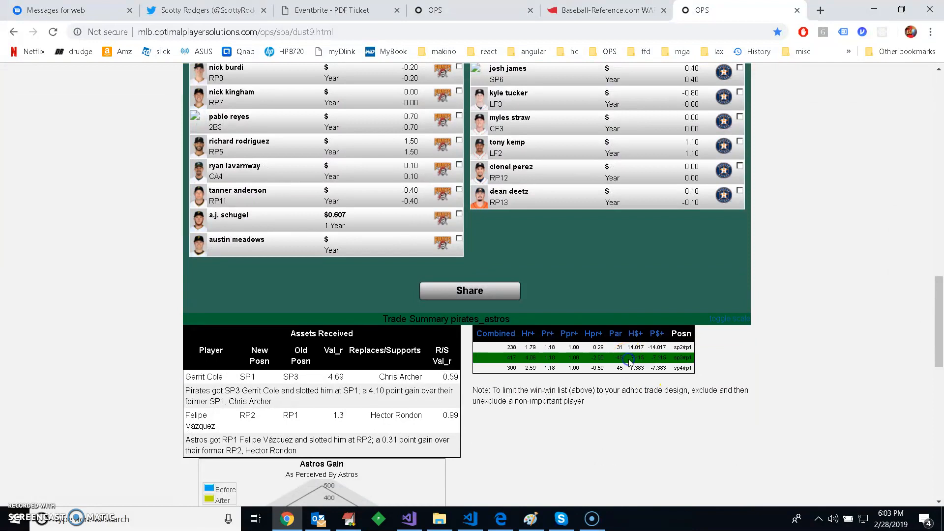
click(628, 348)
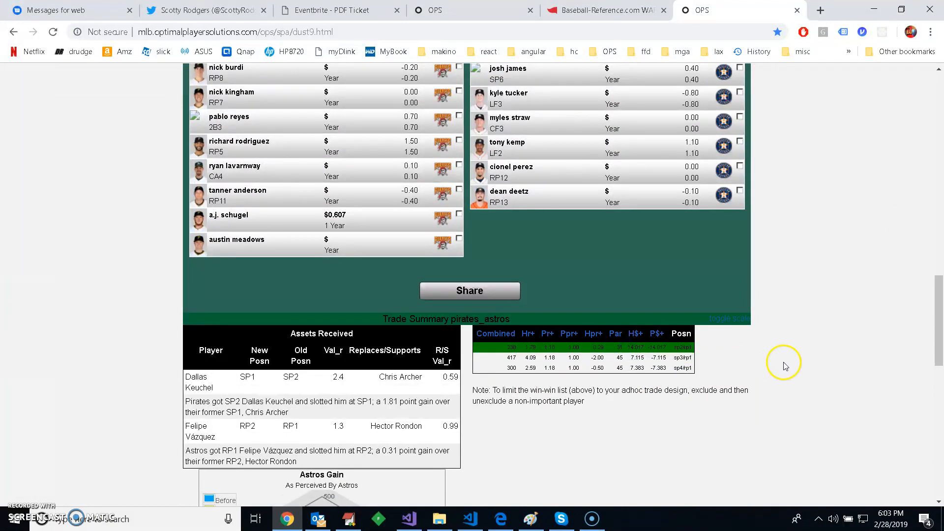
drag(941, 334, 931, 126)
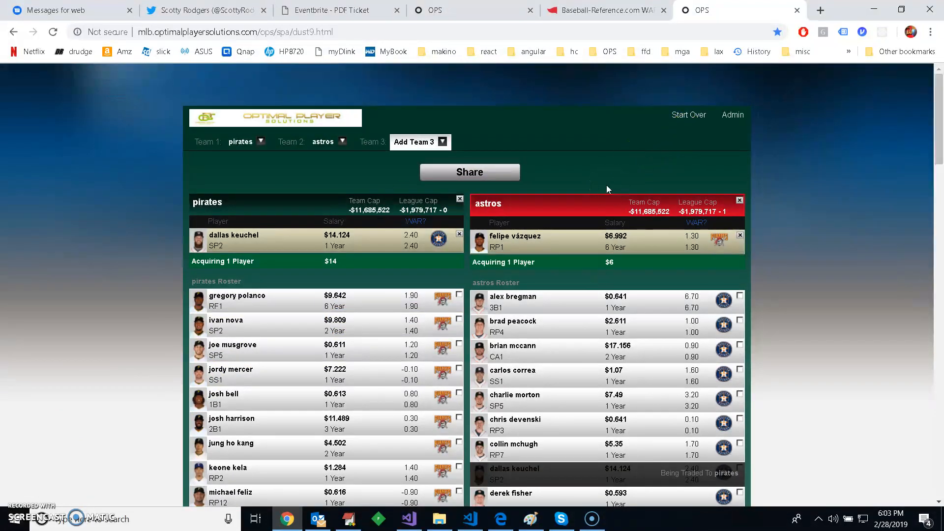
- Start the trade over with the pirates and add the astros as the second team
click(689, 118)
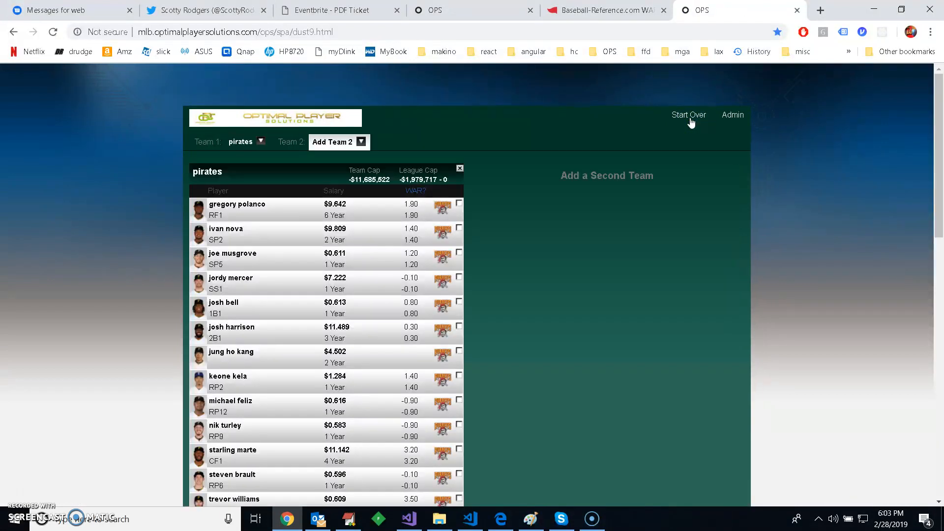
click(360, 142)
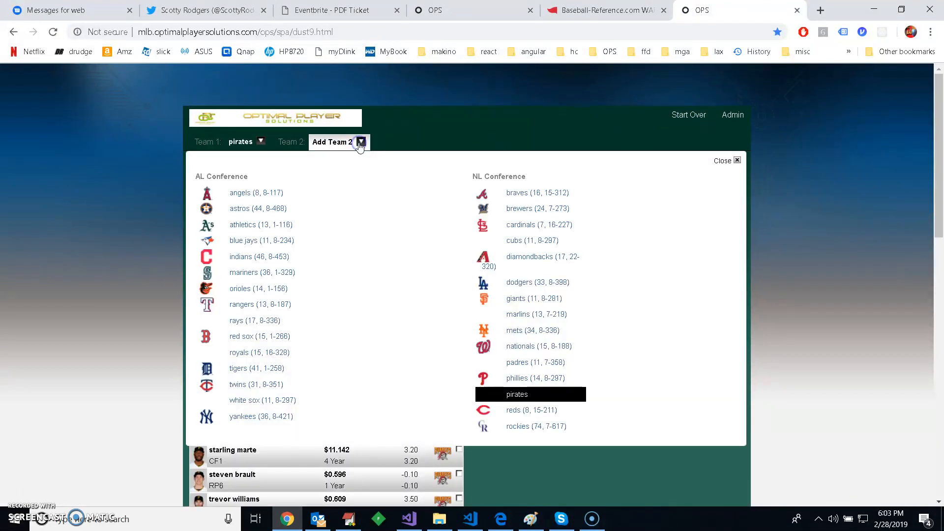
click(274, 217)
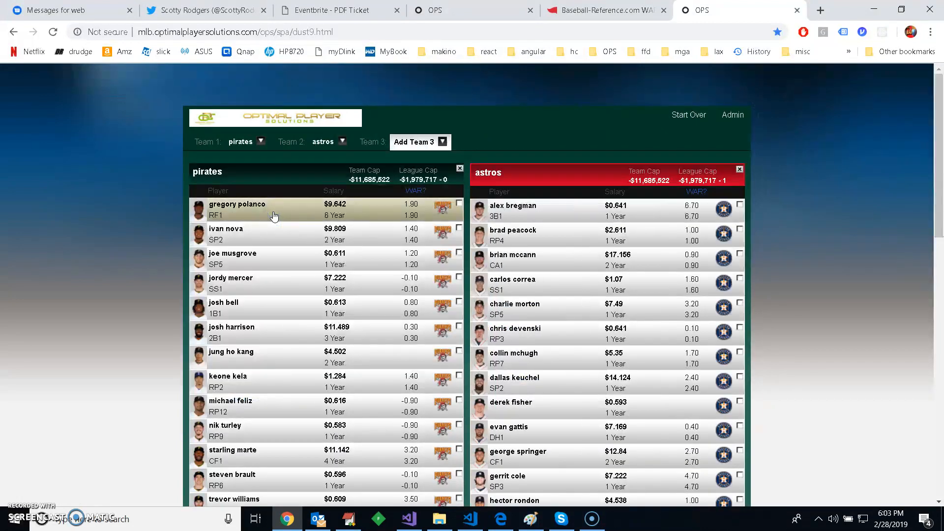
- Expand the trade to four teams by adding the brewers as Team 3 and the dodgers as Team 4
click(443, 142)
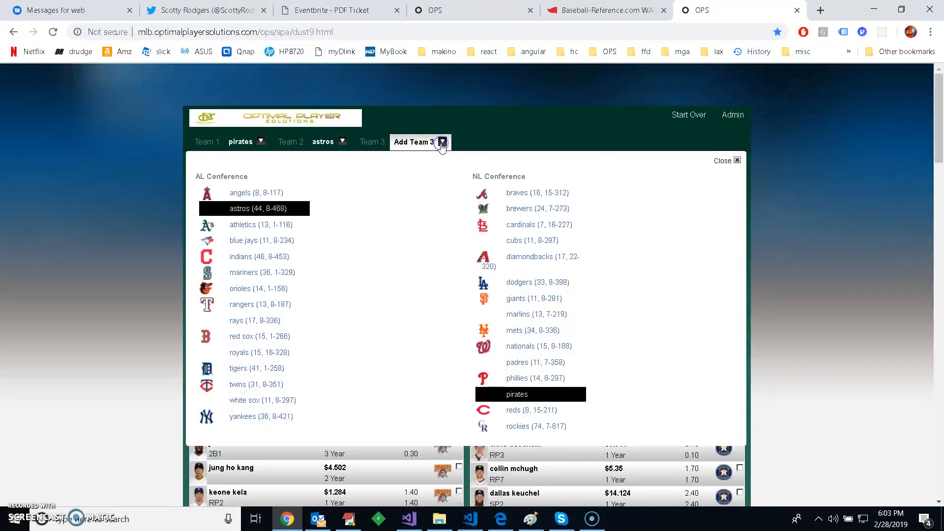
click(534, 215)
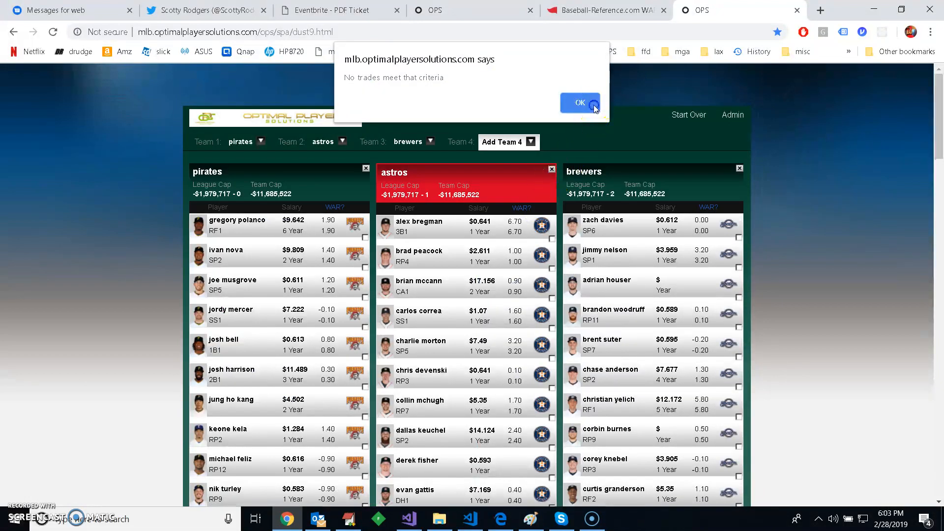
click(594, 105)
click(530, 143)
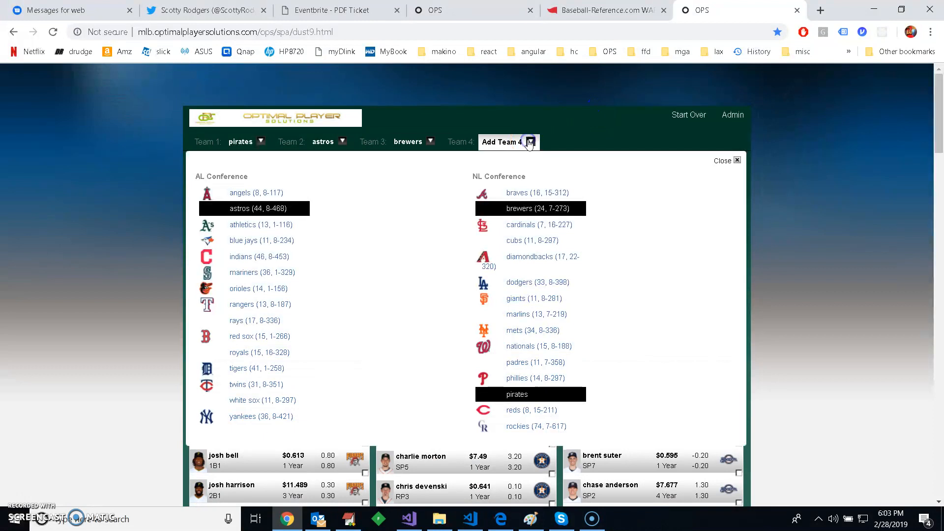
click(513, 282)
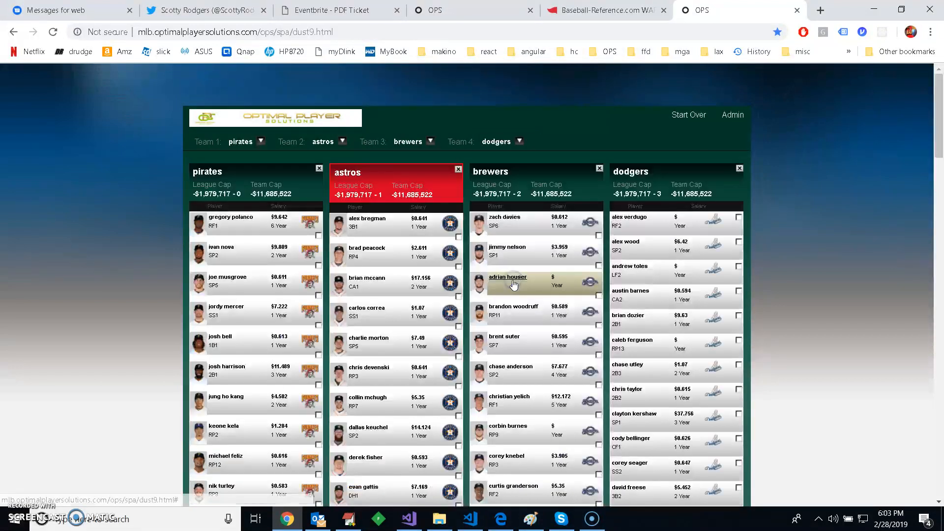
click(583, 105)
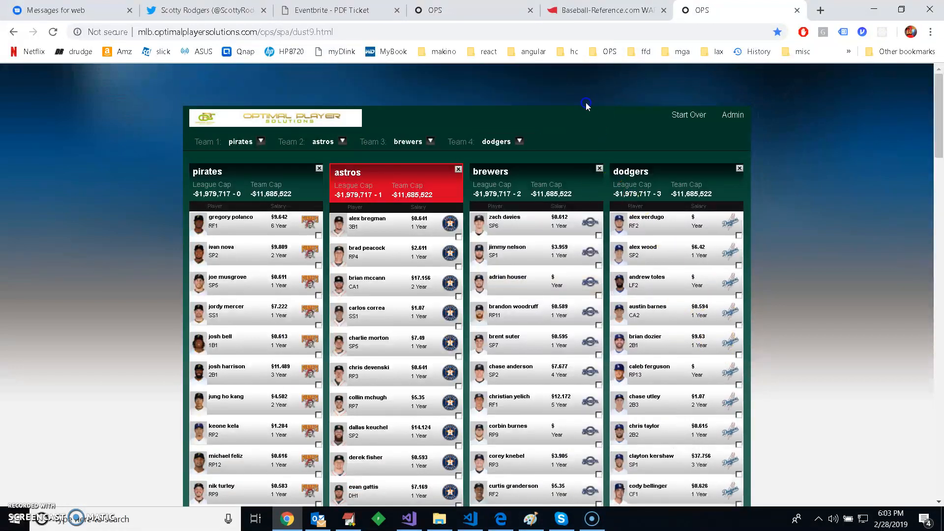